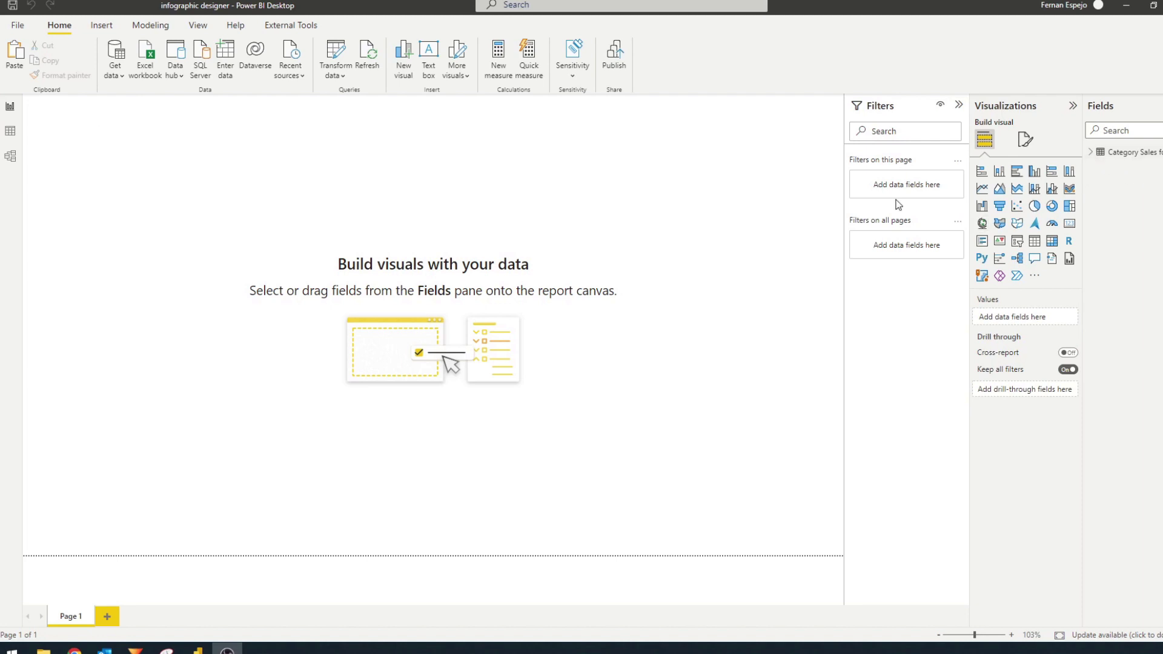
Create the DIVIDE/CALCULATE/ALL % Sales measure in Data view, formatted as Percentage.
left_click(11, 131)
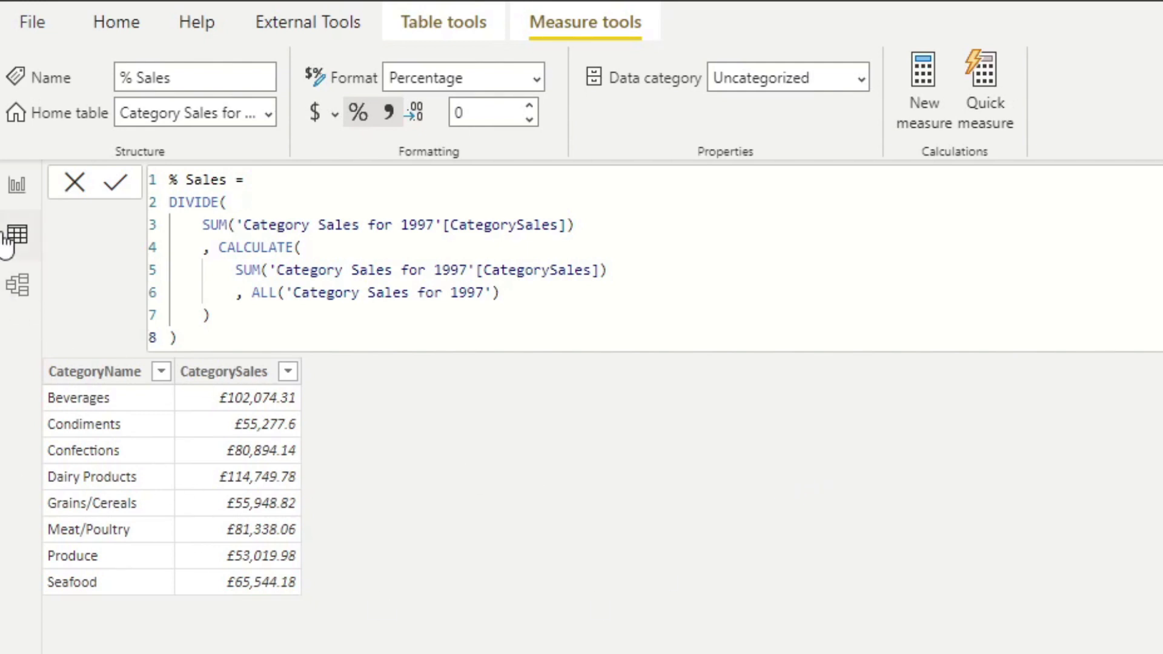
left_click(19, 193)
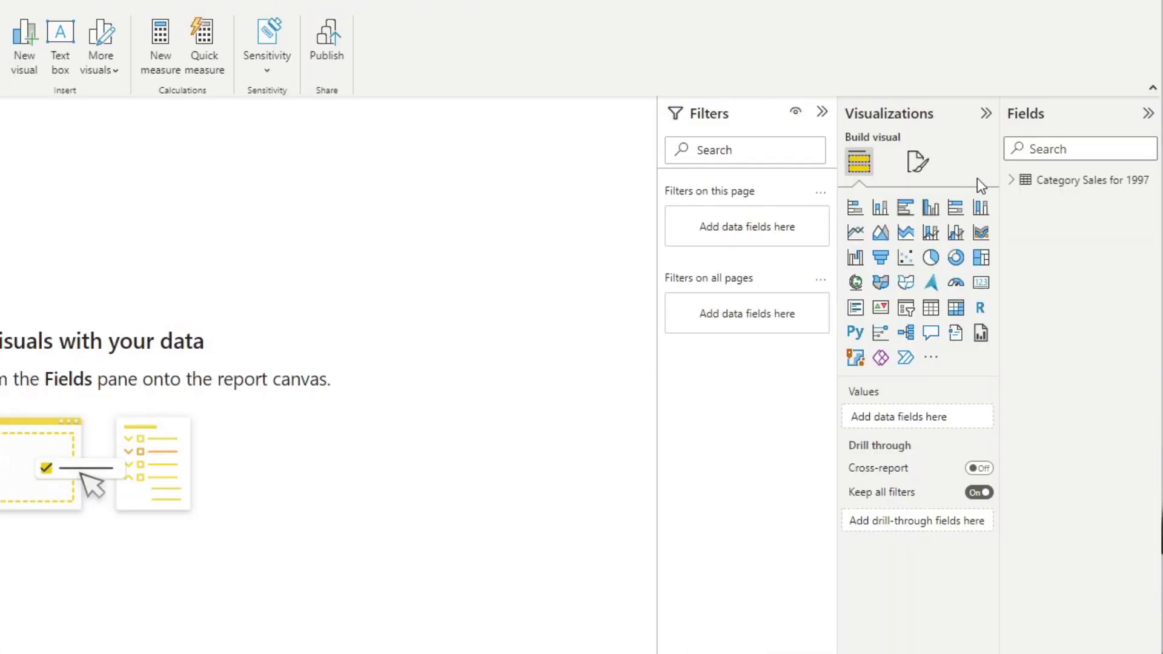
Add a table of CategoryName, CategorySales and % Sales, sorted by CategorySales descending.
left_click(1011, 181)
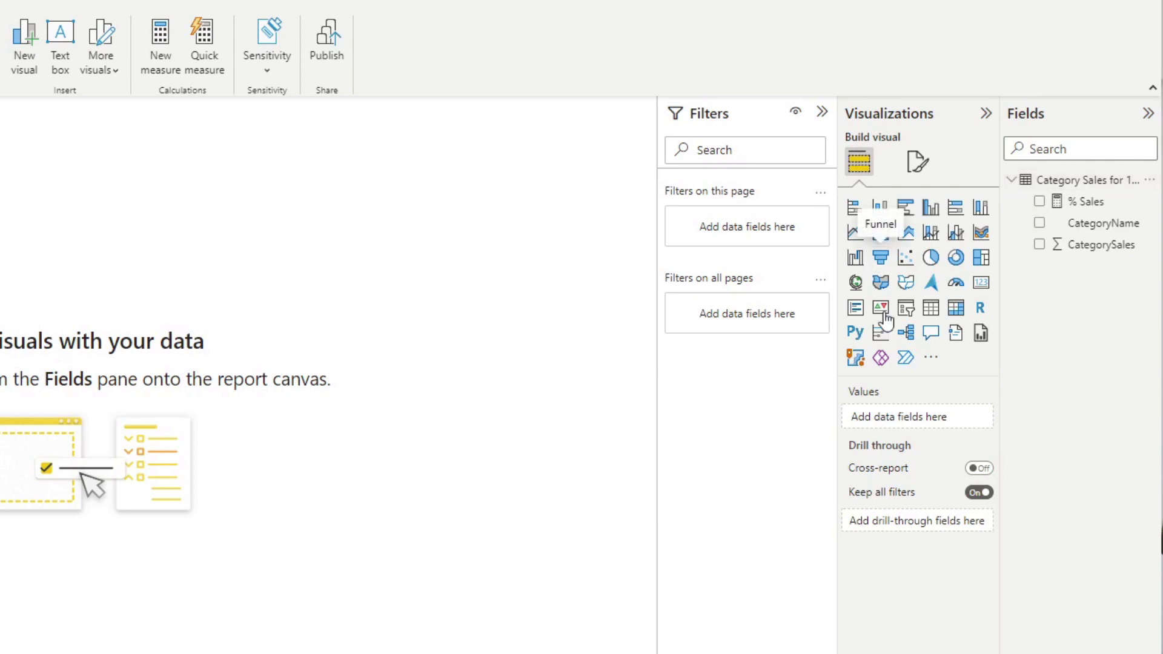
left_click(931, 308)
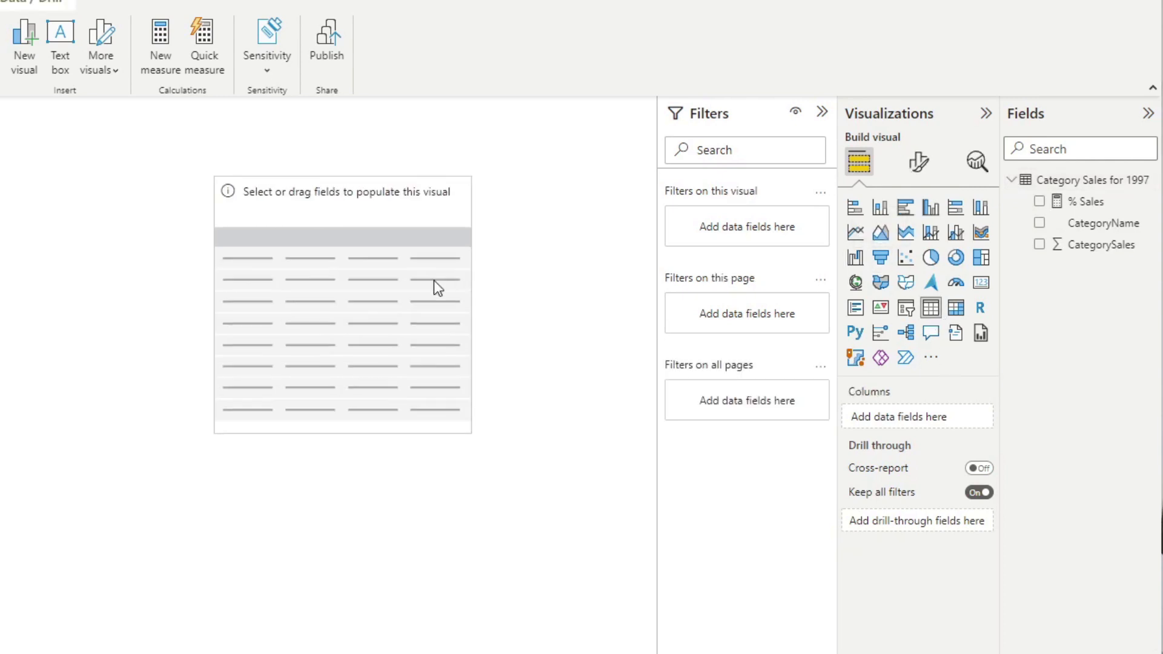
left_click(1039, 222)
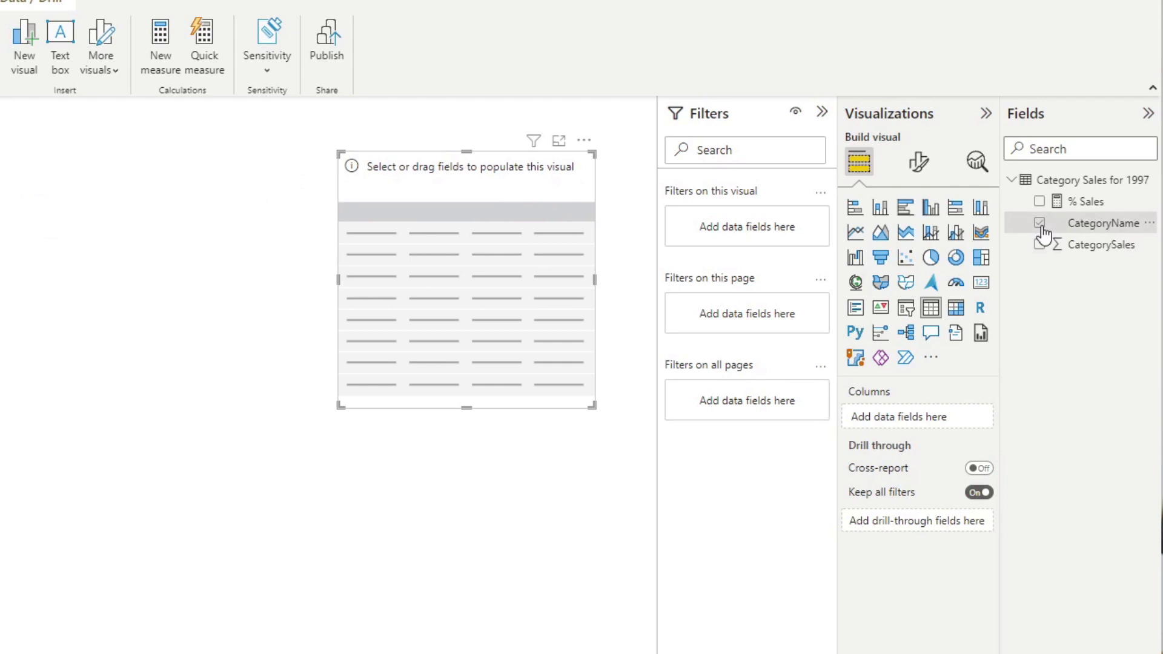
left_click(1039, 245)
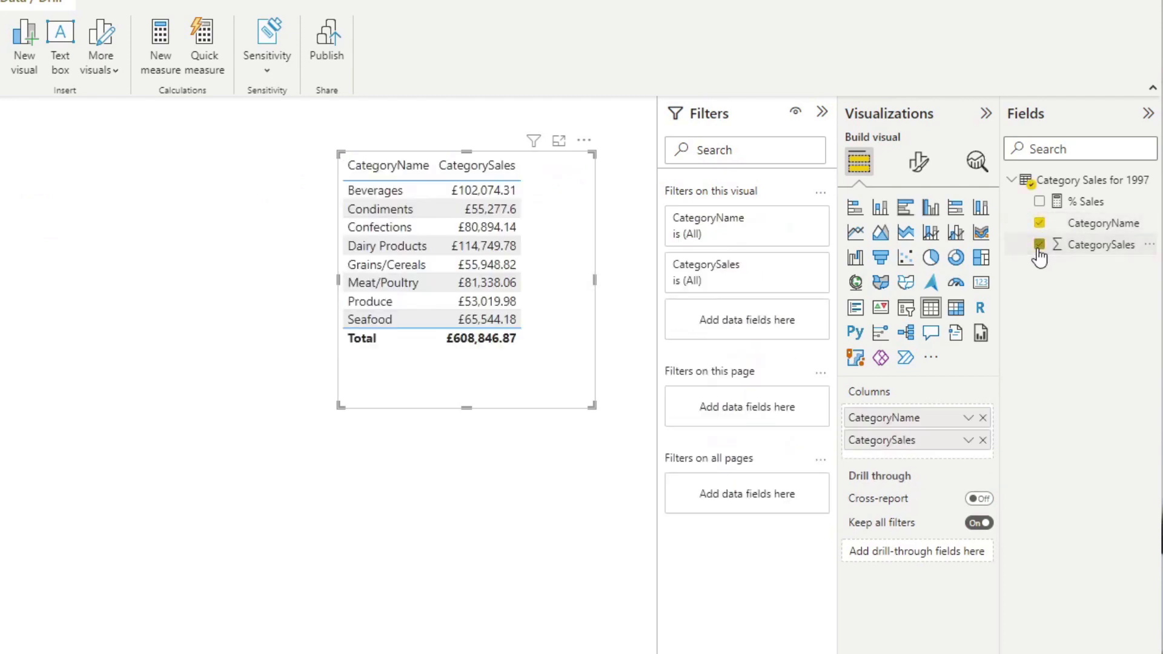
left_click(1039, 201)
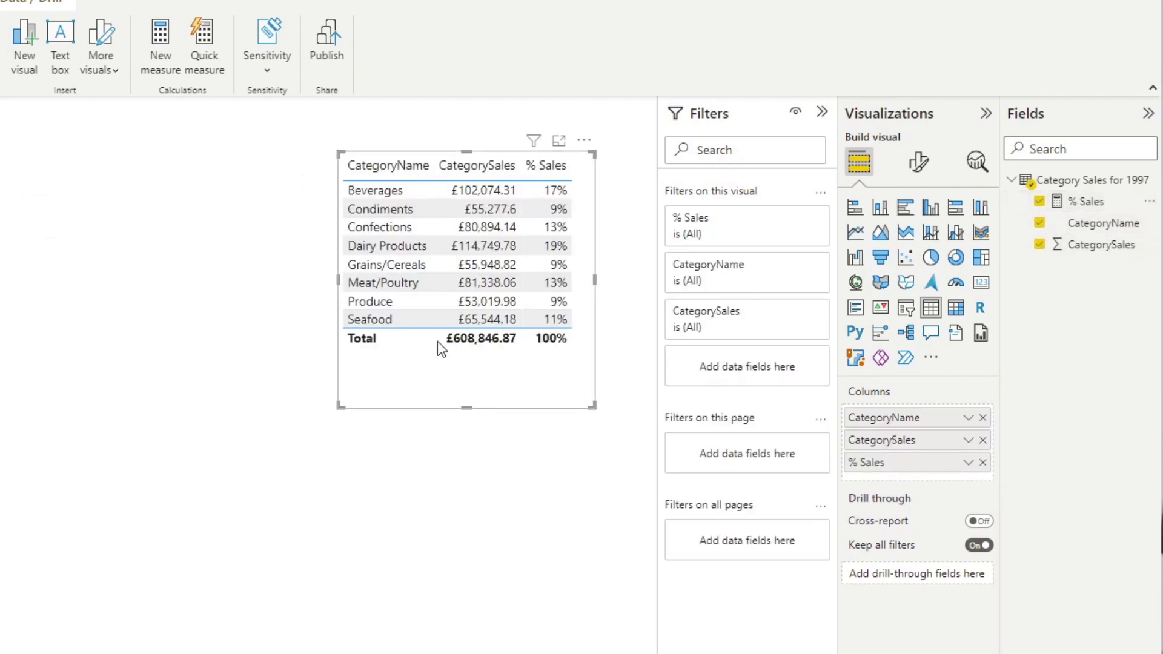
left_click(494, 166)
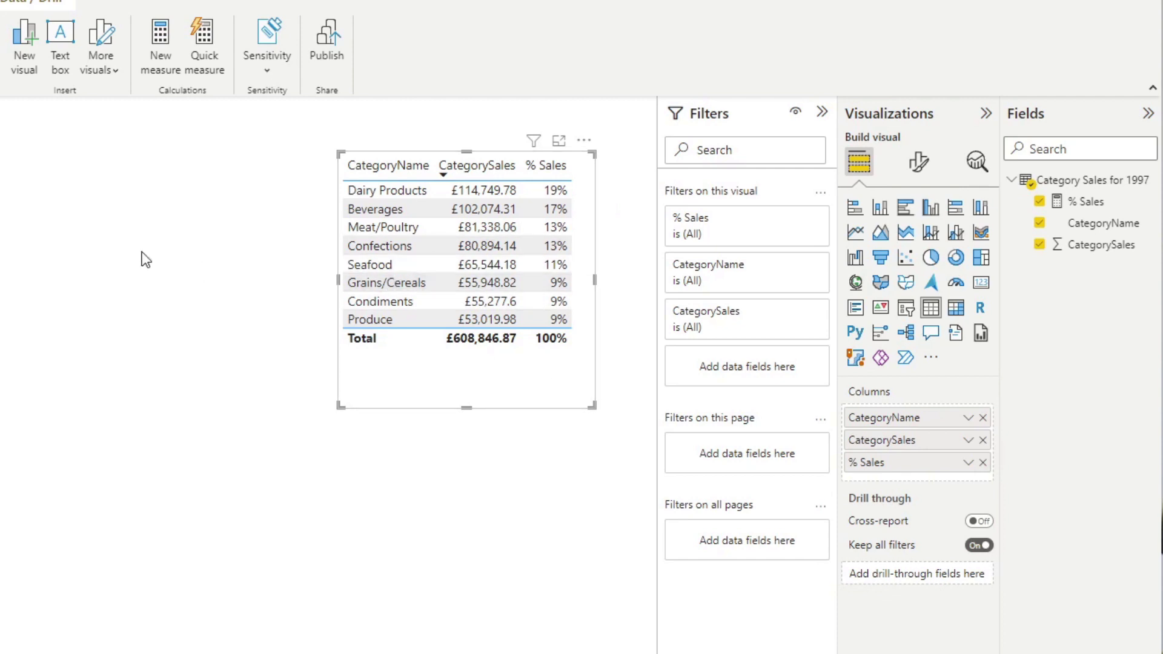
Remove % Sales, reposition and enlarge the visual, and make it a Clustered column chart.
left_click(1040, 202)
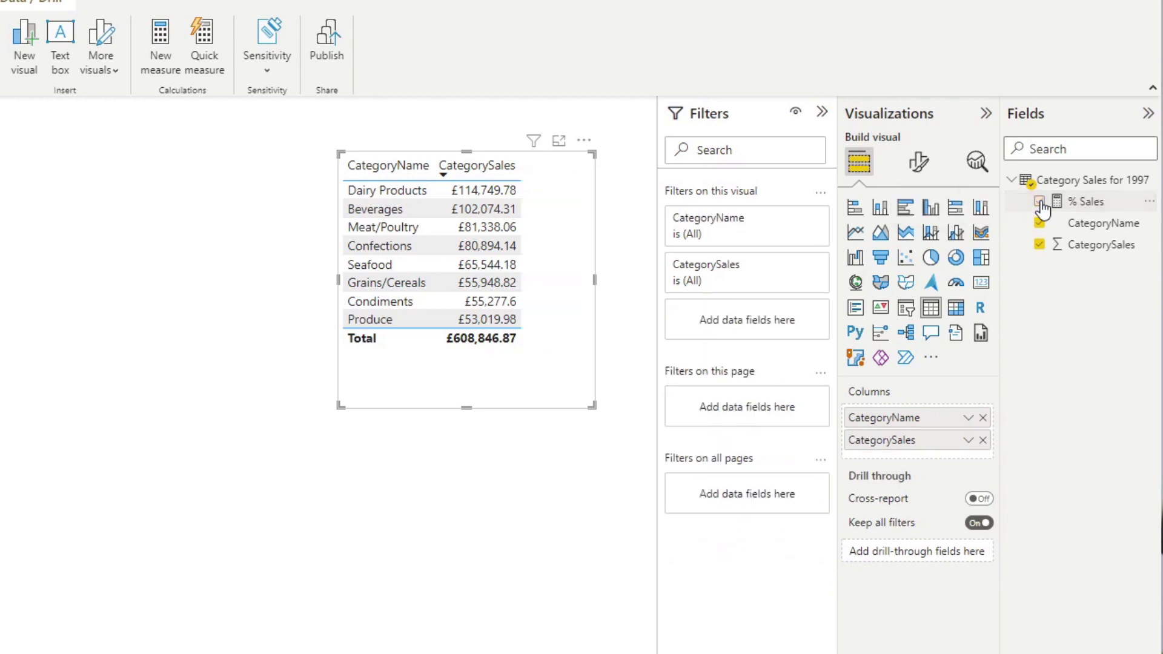
left_click_drag(550, 379, 602, 394)
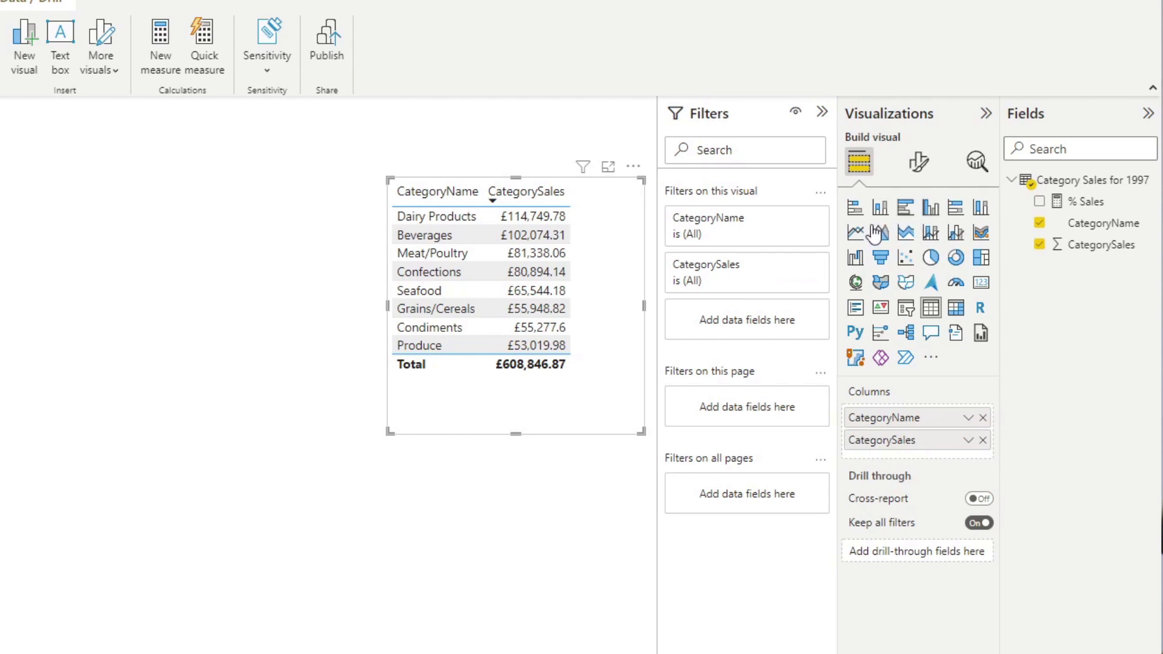
left_click(907, 212)
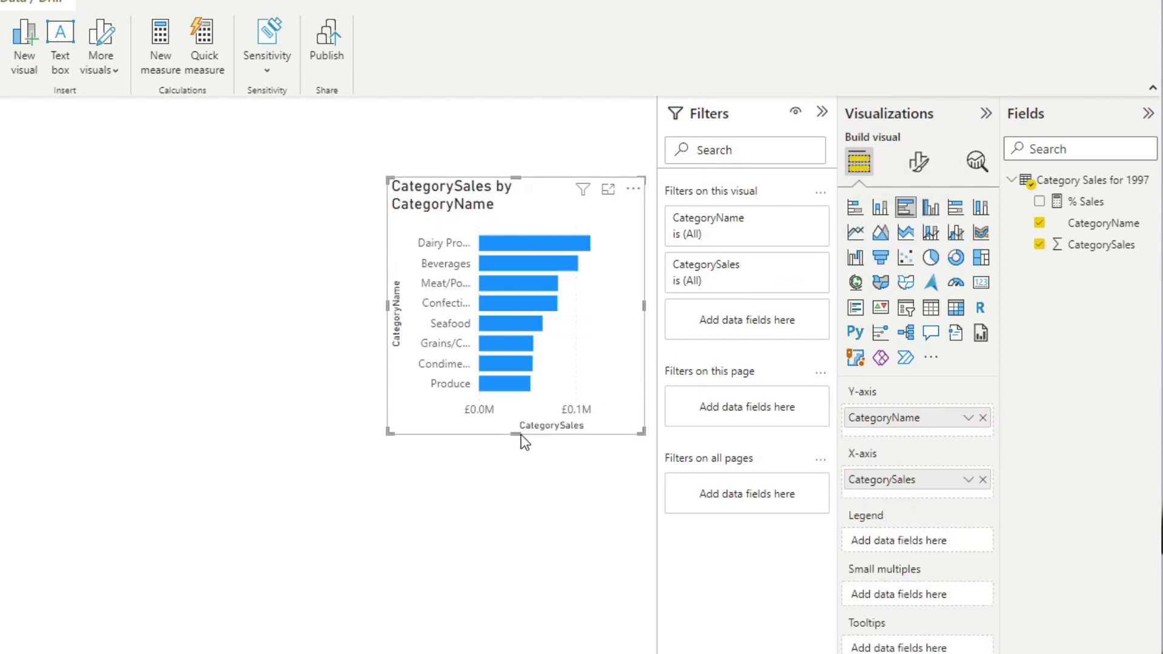
left_click_drag(516, 434, 519, 488)
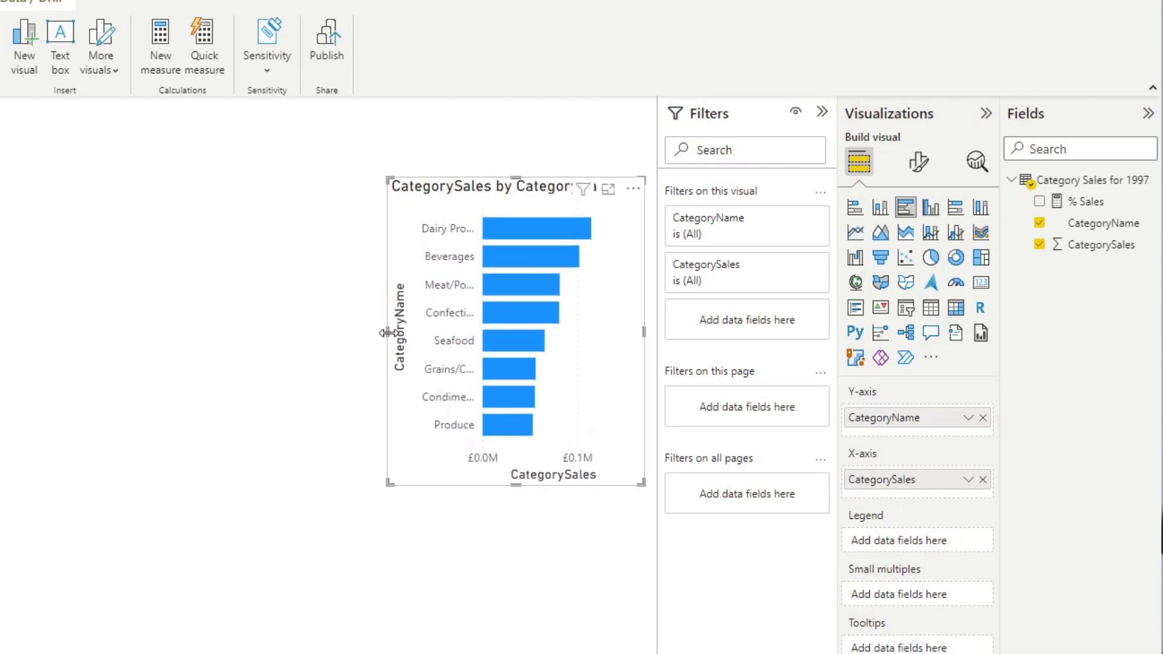
left_click_drag(388, 331, 359, 343)
left_click(930, 207)
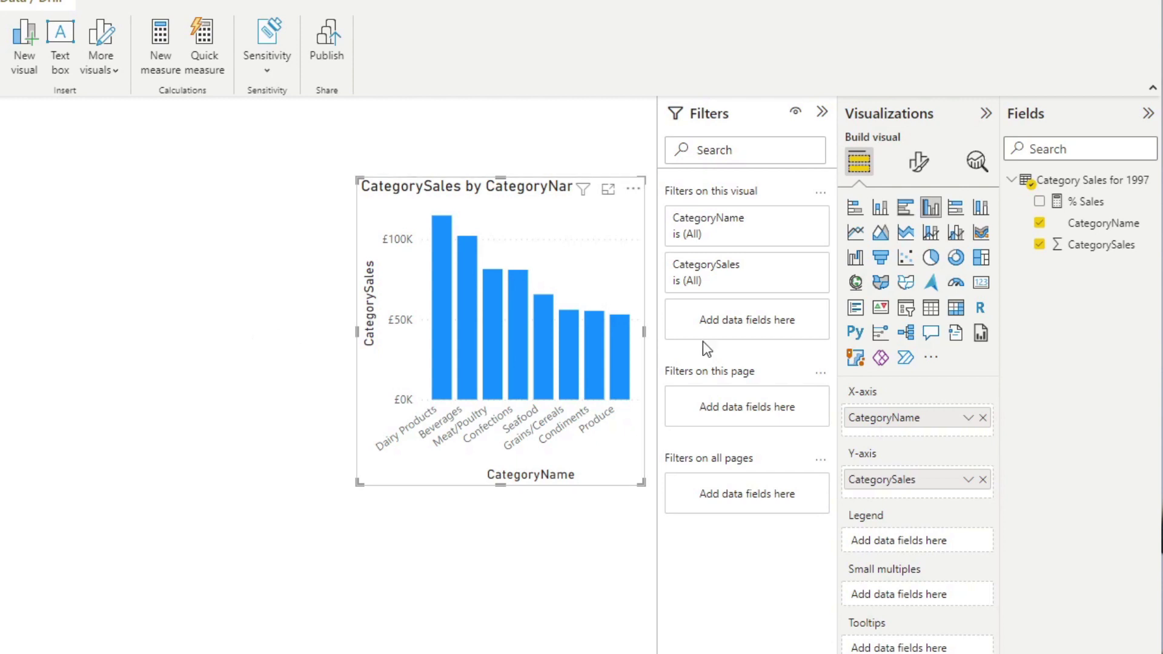
Search the visuals marketplace for 'infographic' and open the Infographic Designer page.
left_click(933, 362)
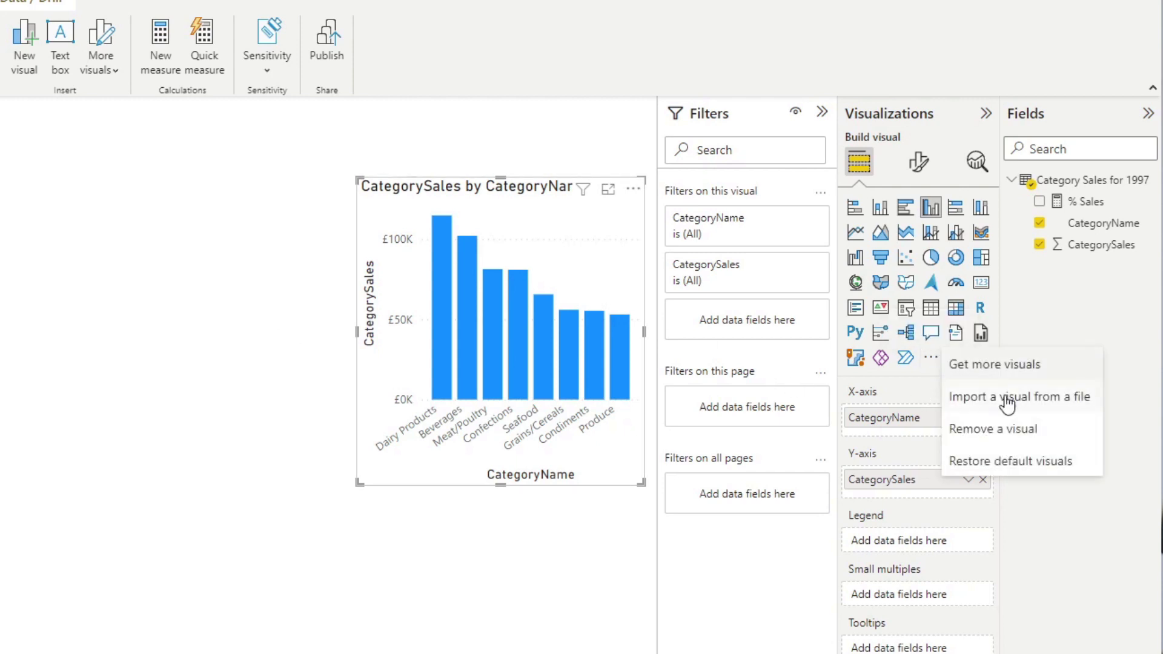
left_click(984, 366)
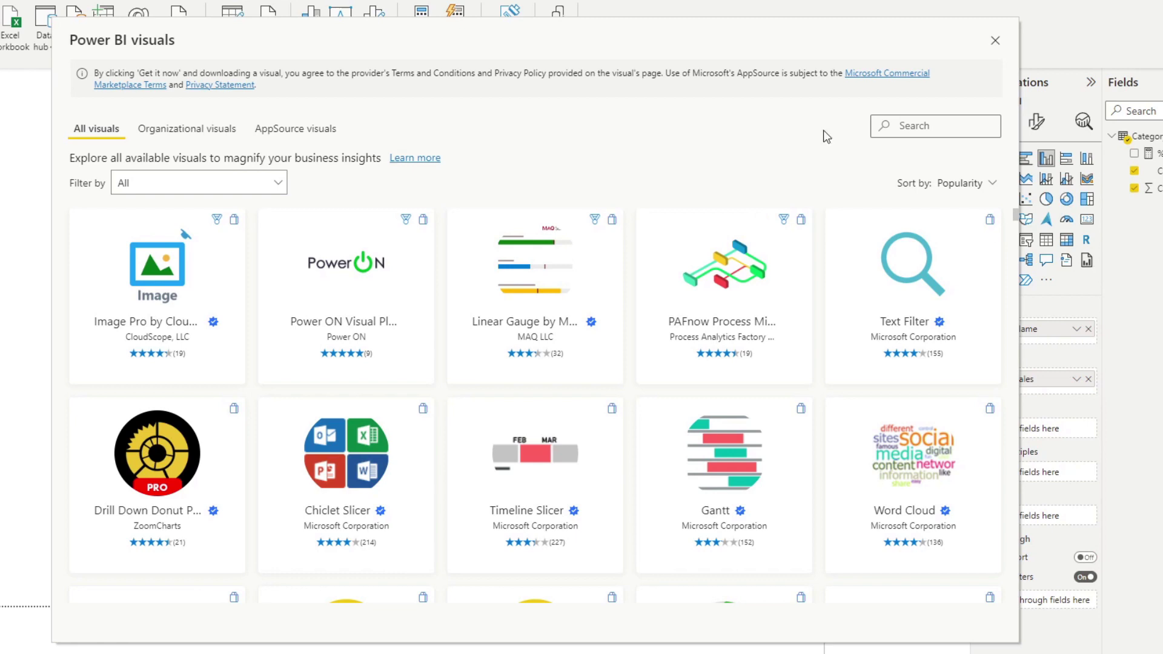
left_click(933, 124)
type("info")
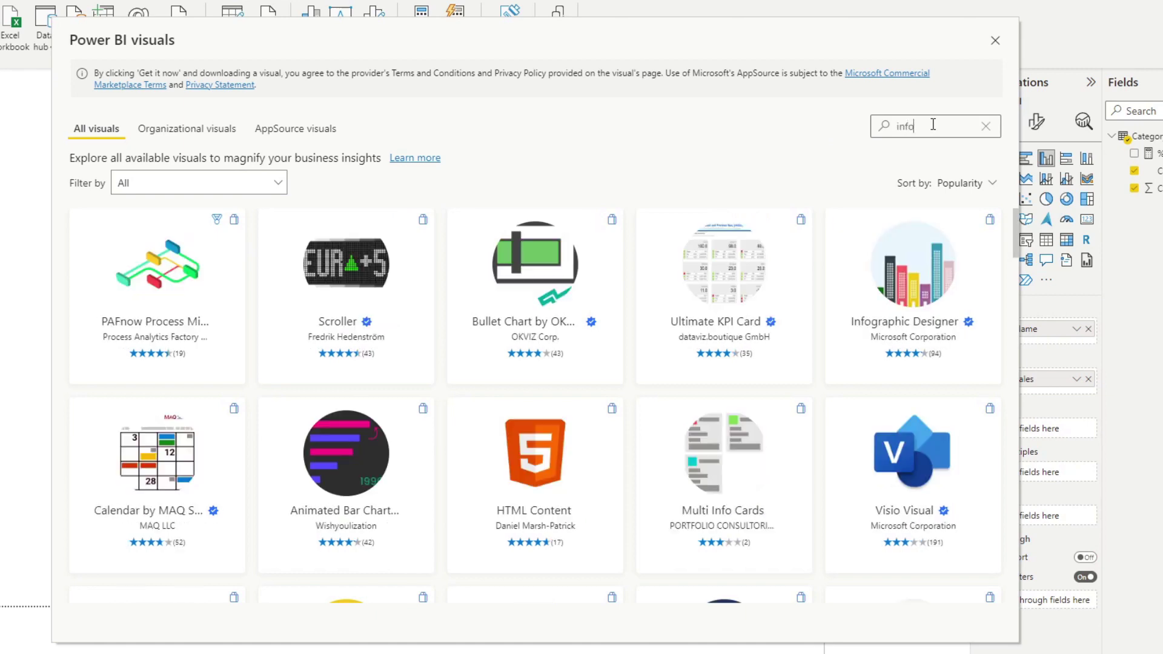
type("gra")
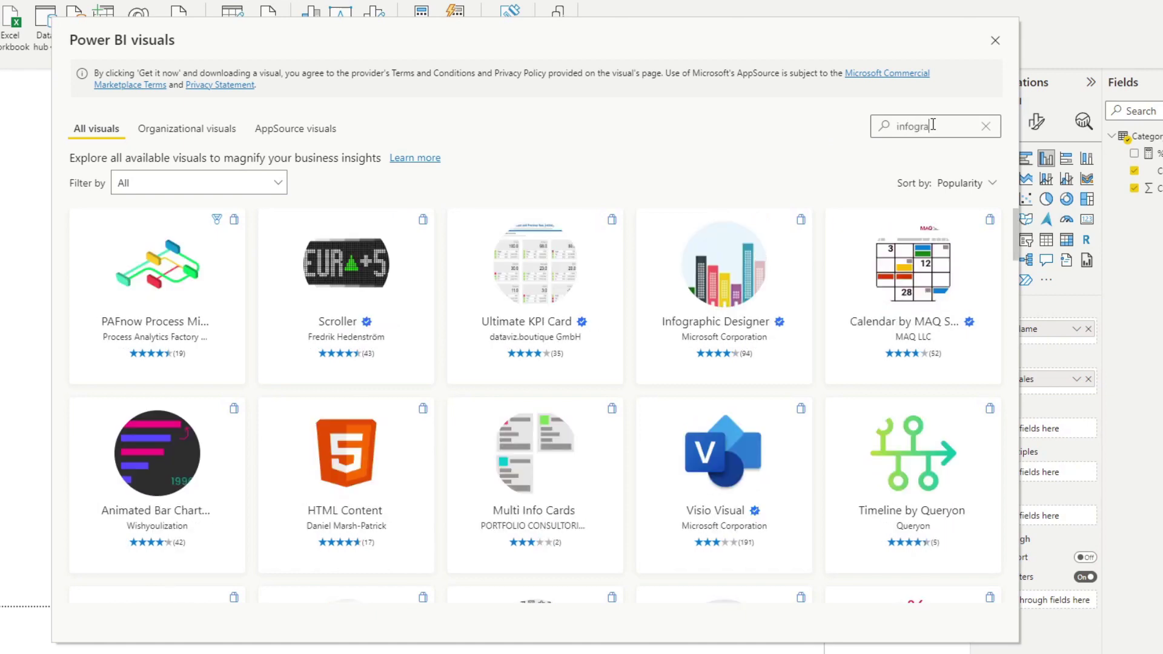
type("phic")
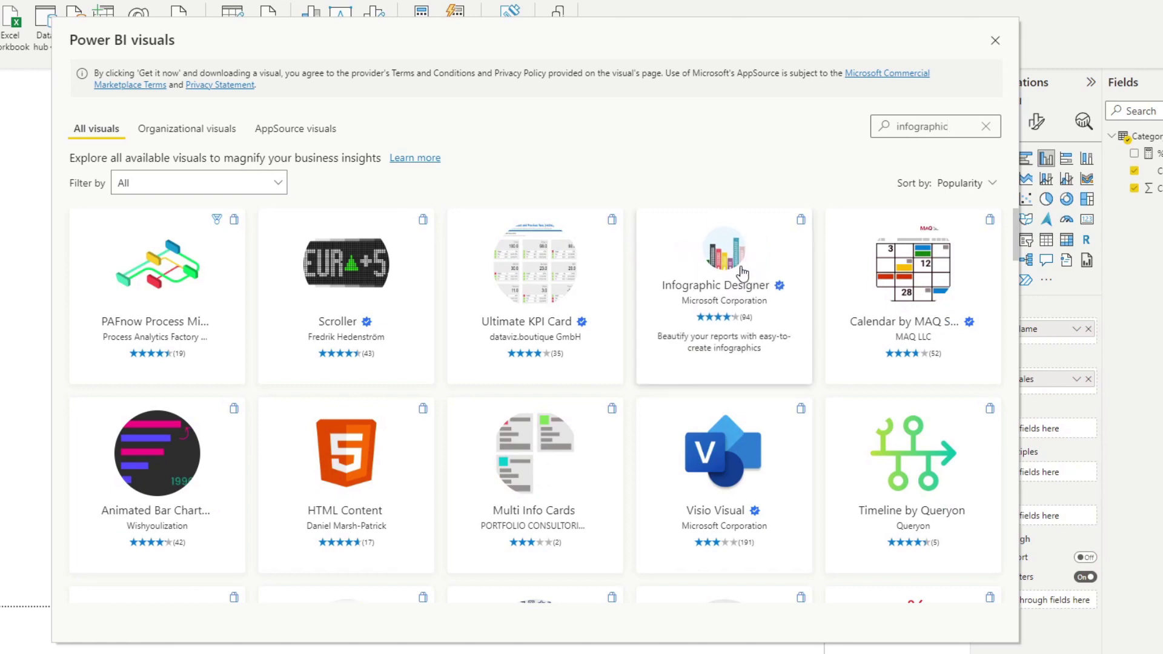
left_click(739, 242)
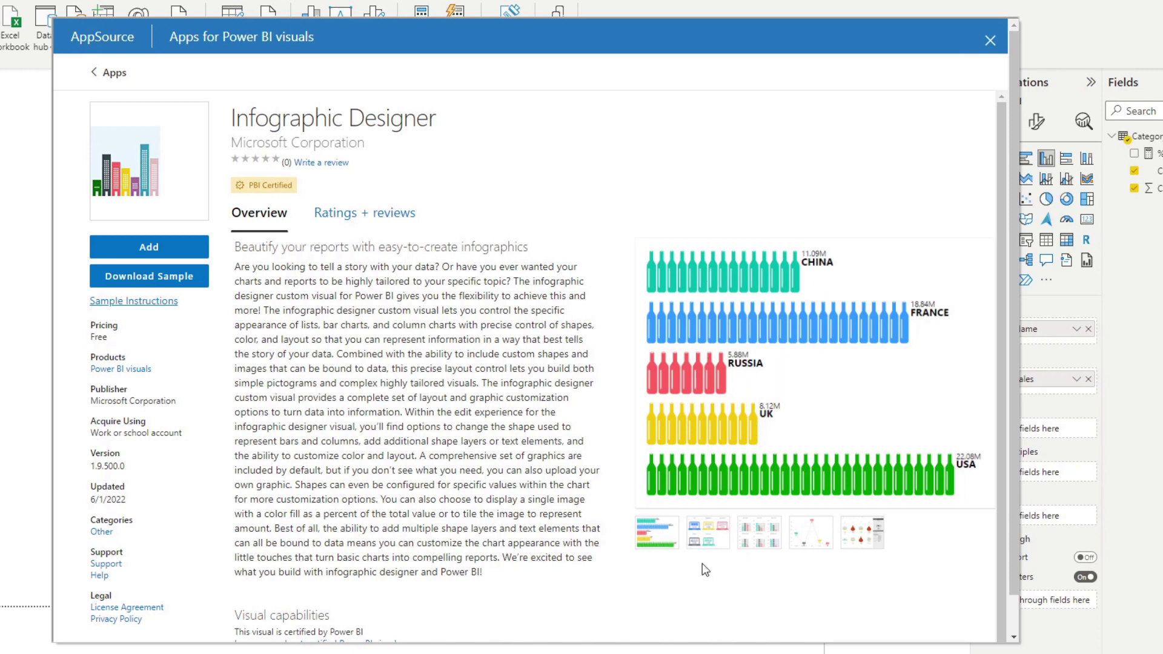
Browse the Infographic Designer example images and add the visual to the report.
left_click(709, 541)
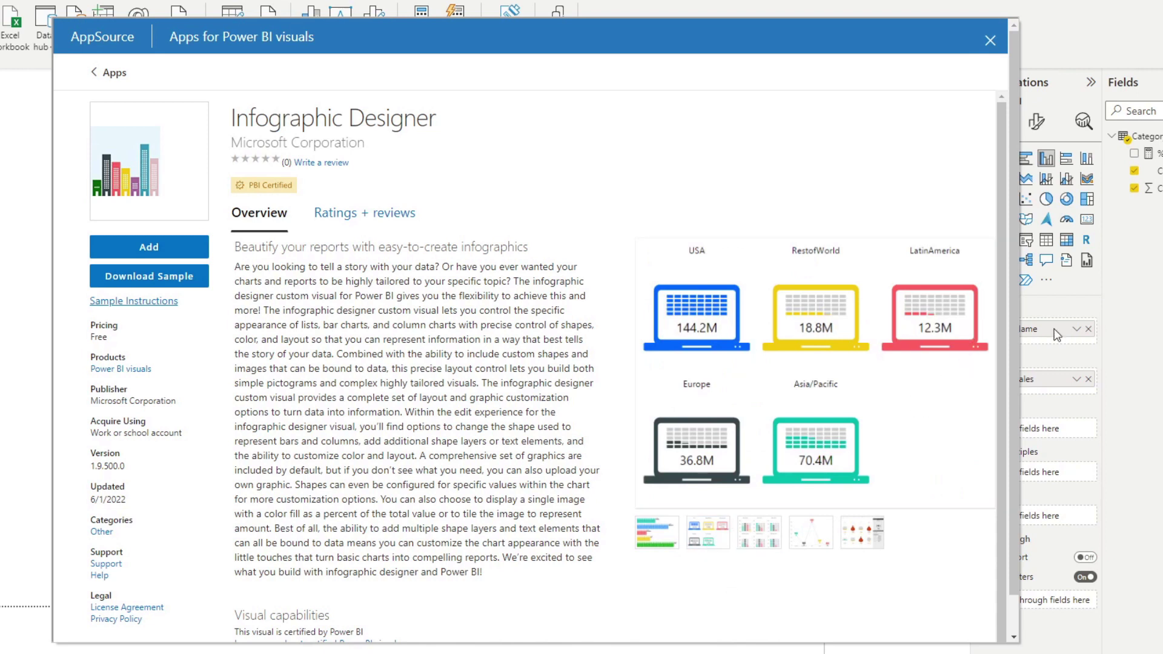
left_click(766, 537)
left_click(812, 536)
left_click(875, 532)
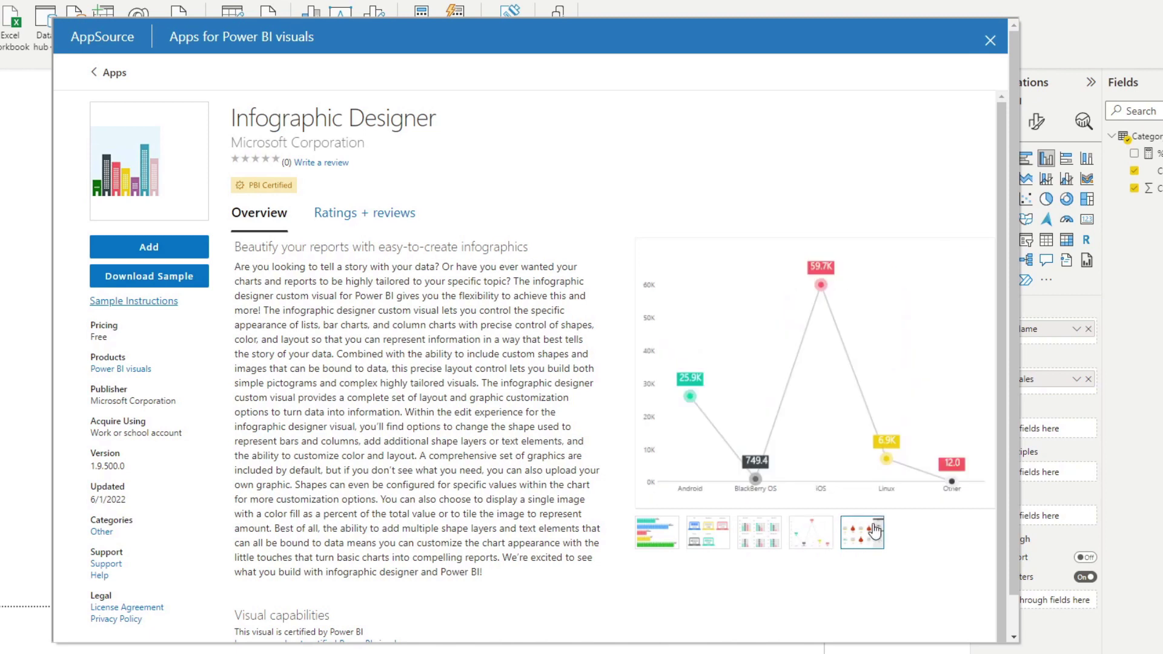
left_click(812, 533)
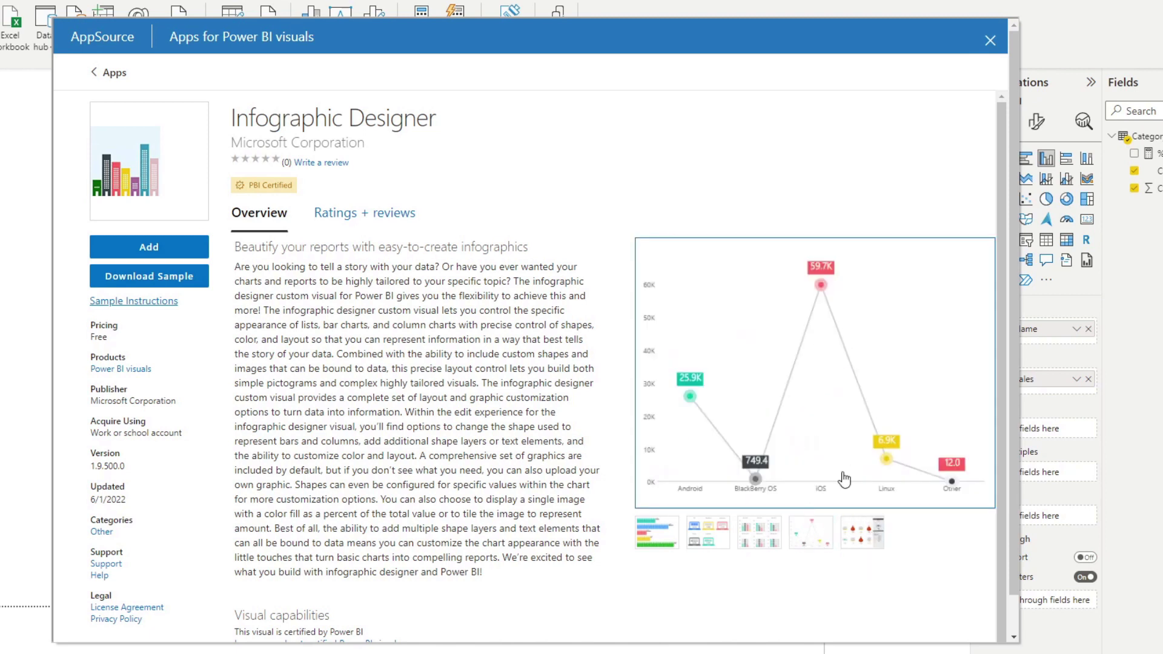
left_click(861, 534)
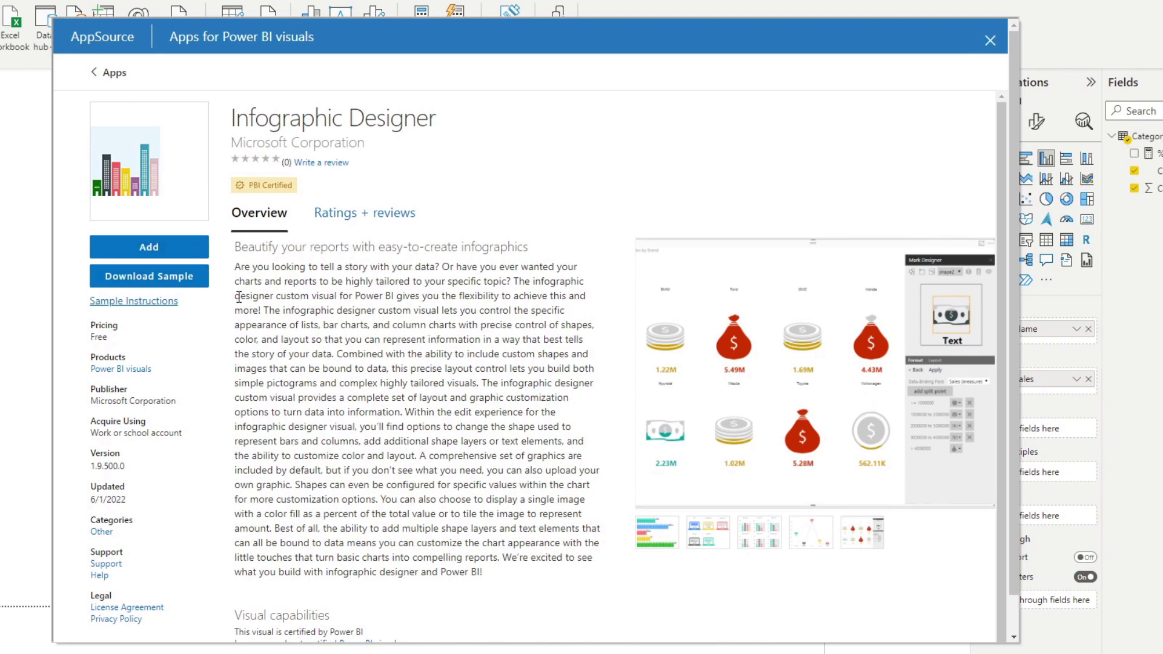
left_click(174, 258)
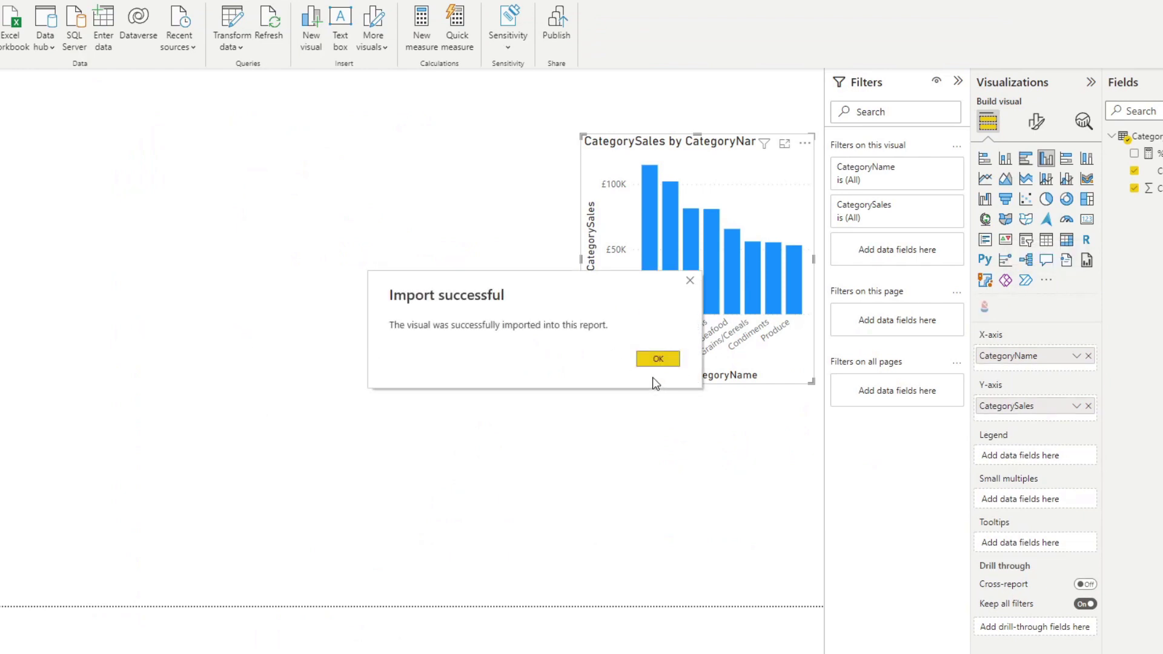
Move the column chart up, convert it to Infographic Designer, and stretch it taller.
left_click(658, 359)
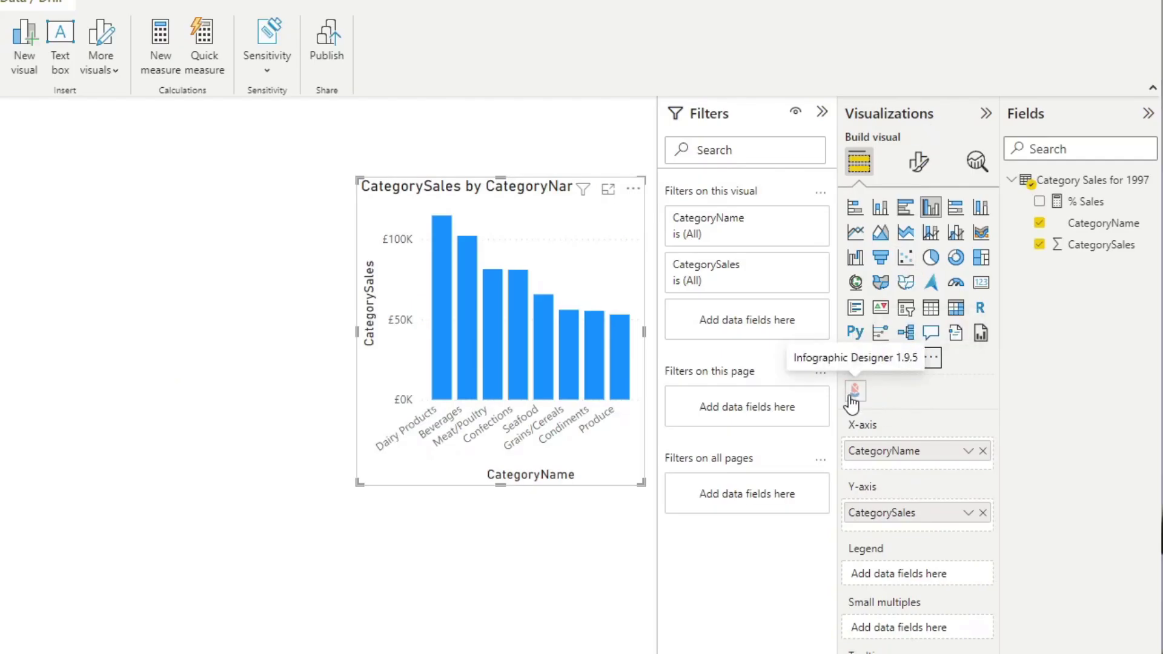
mouse_move(536, 193)
left_mouse_down()
mouse_move(569, 156)
mouse_move(581, 175)
mouse_move(579, 156)
mouse_move(537, 177)
left_mouse_up()
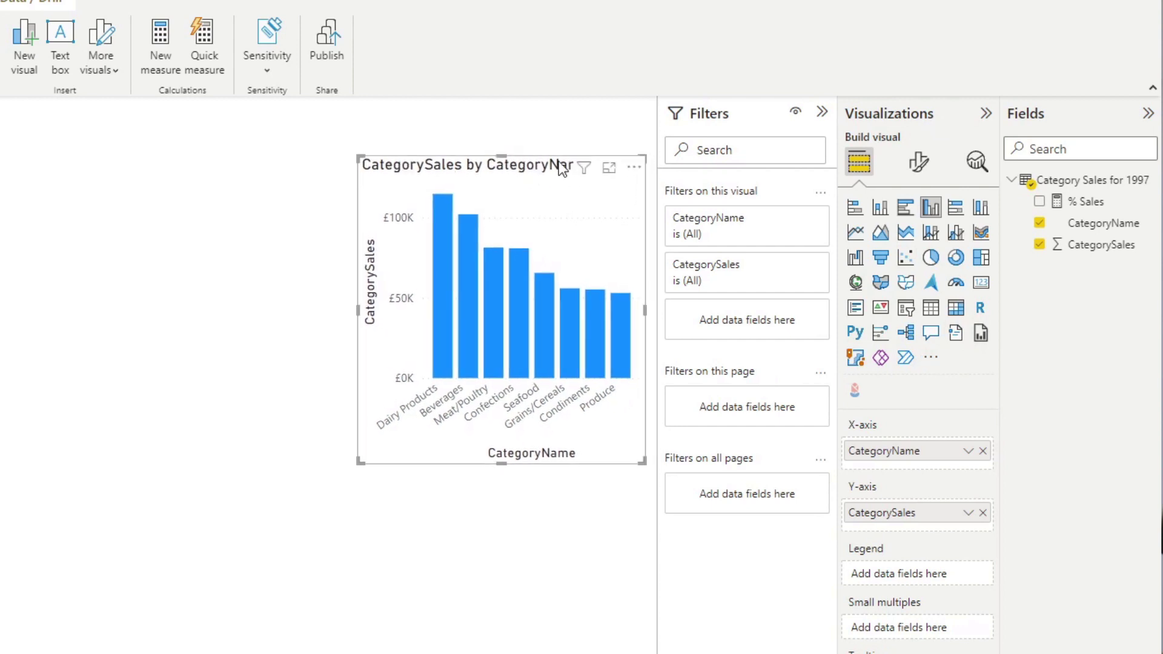
left_click(856, 393)
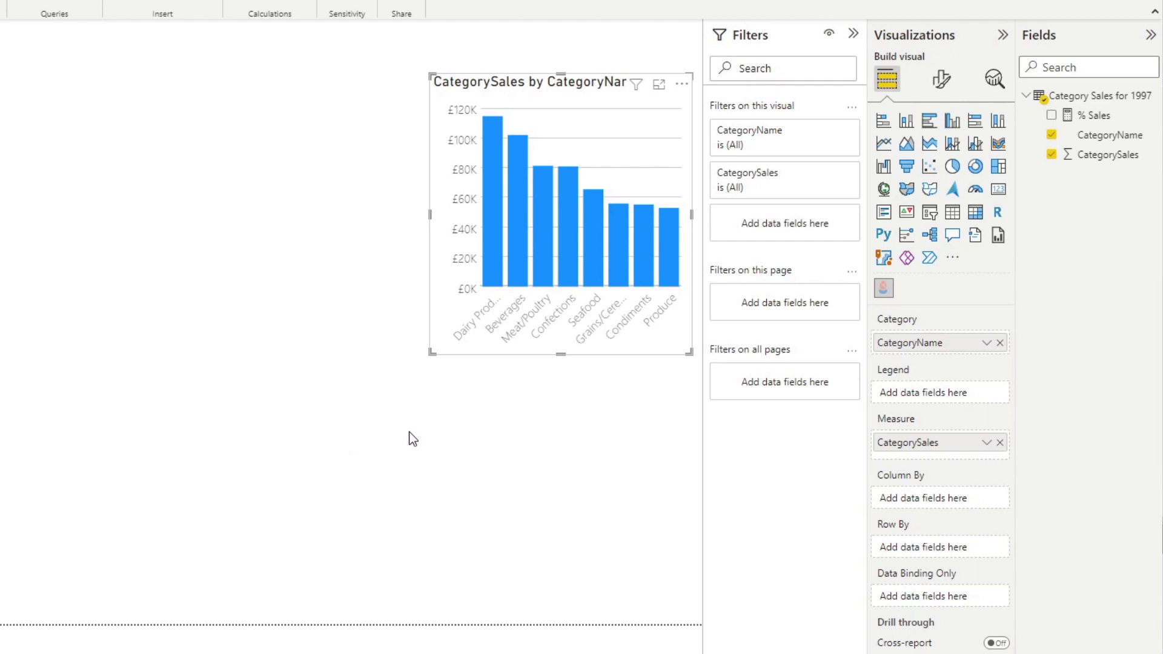
left_click_drag(560, 357, 562, 601)
mouse_move(561, 260)
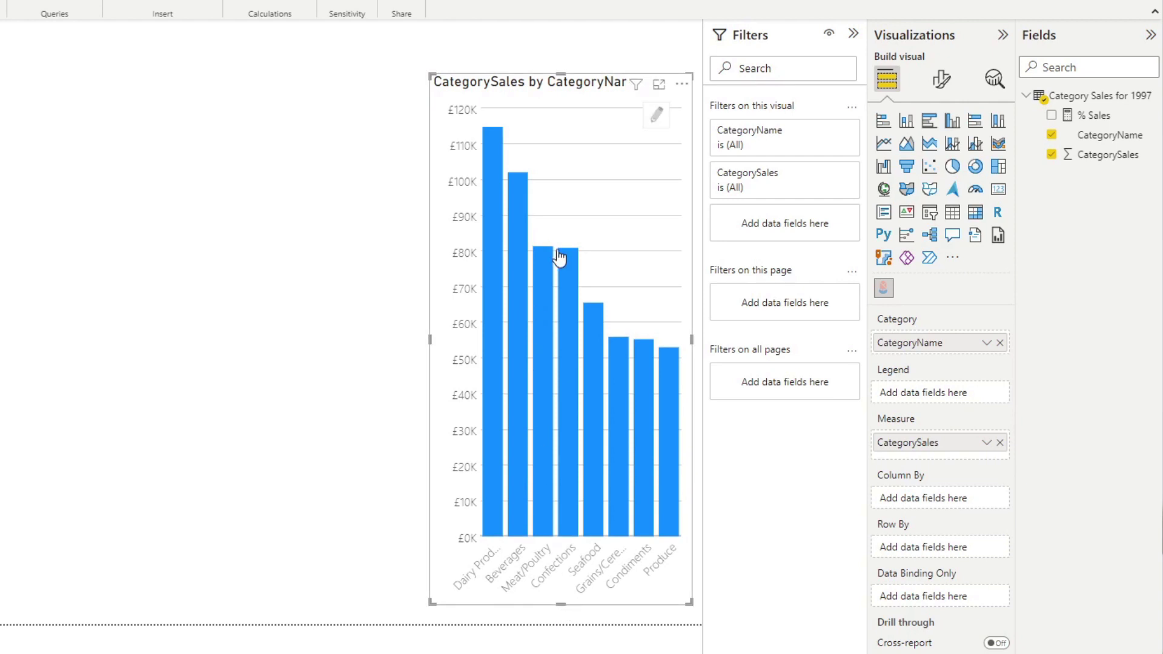
Enter mark editing and stretch the visual's left and top edges outward.
left_click(654, 127)
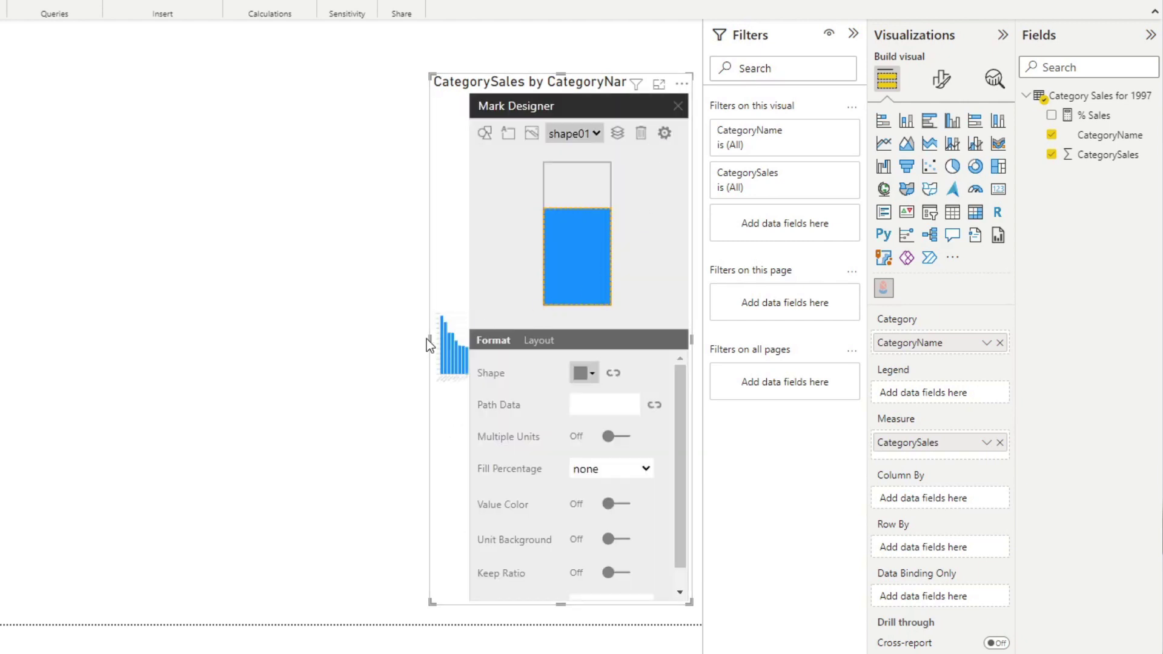
left_click_drag(427, 339, 172, 319)
left_click_drag(432, 74, 440, 21)
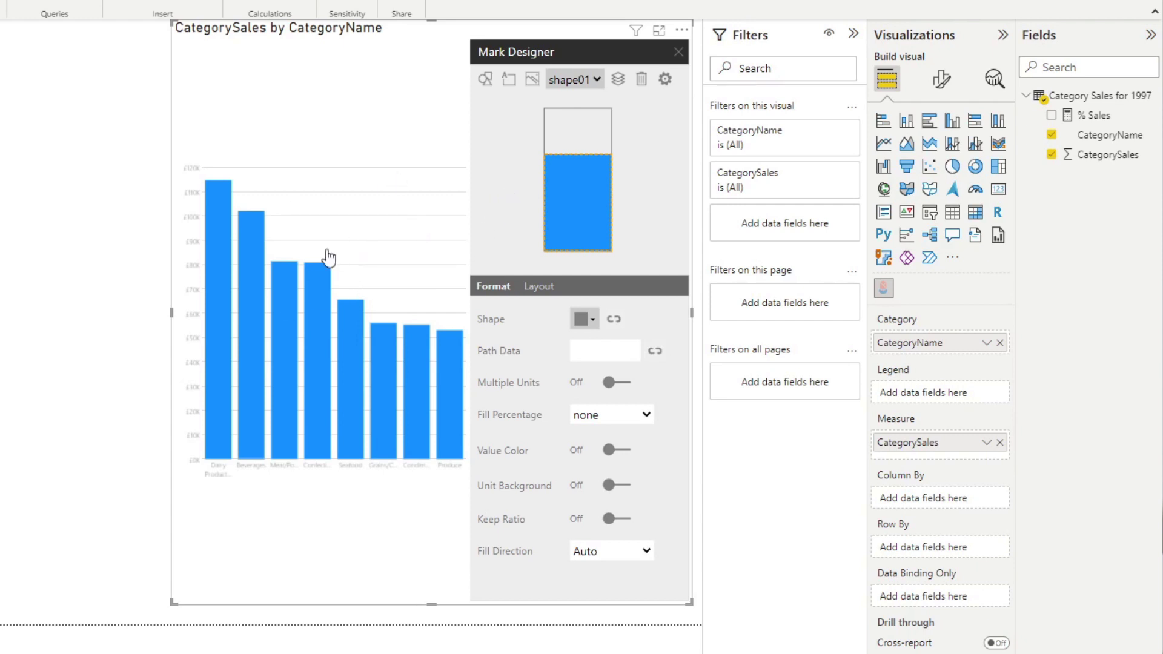
Keep shape01 as the edited mark and bring up the shape gallery.
left_click(592, 79)
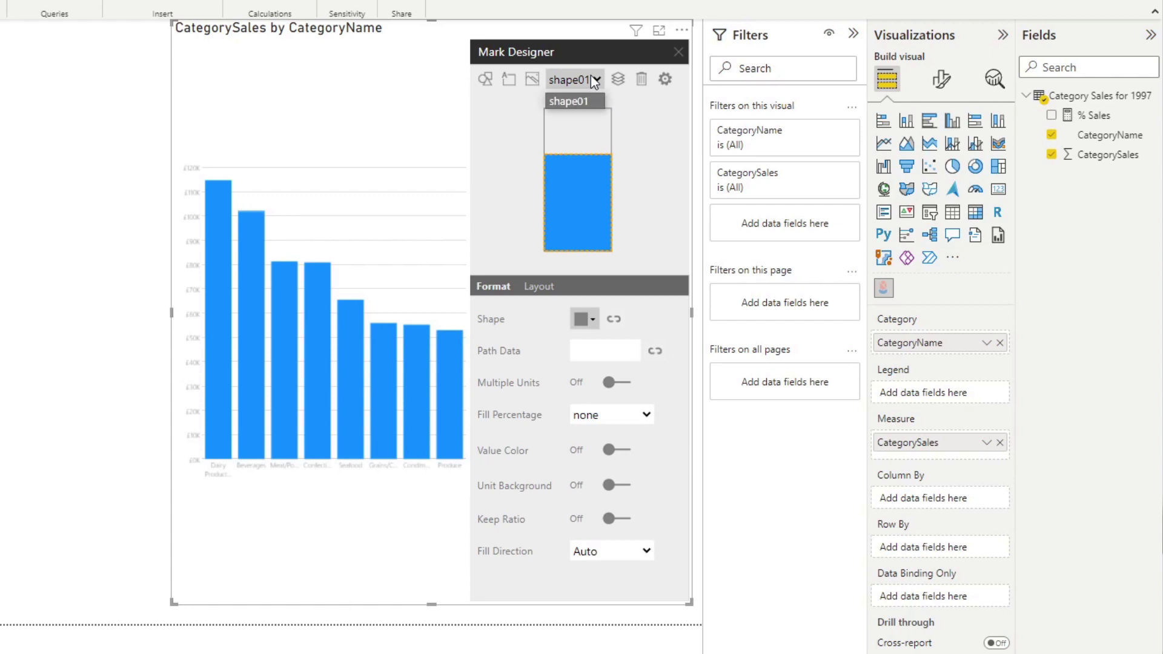
left_click(591, 101)
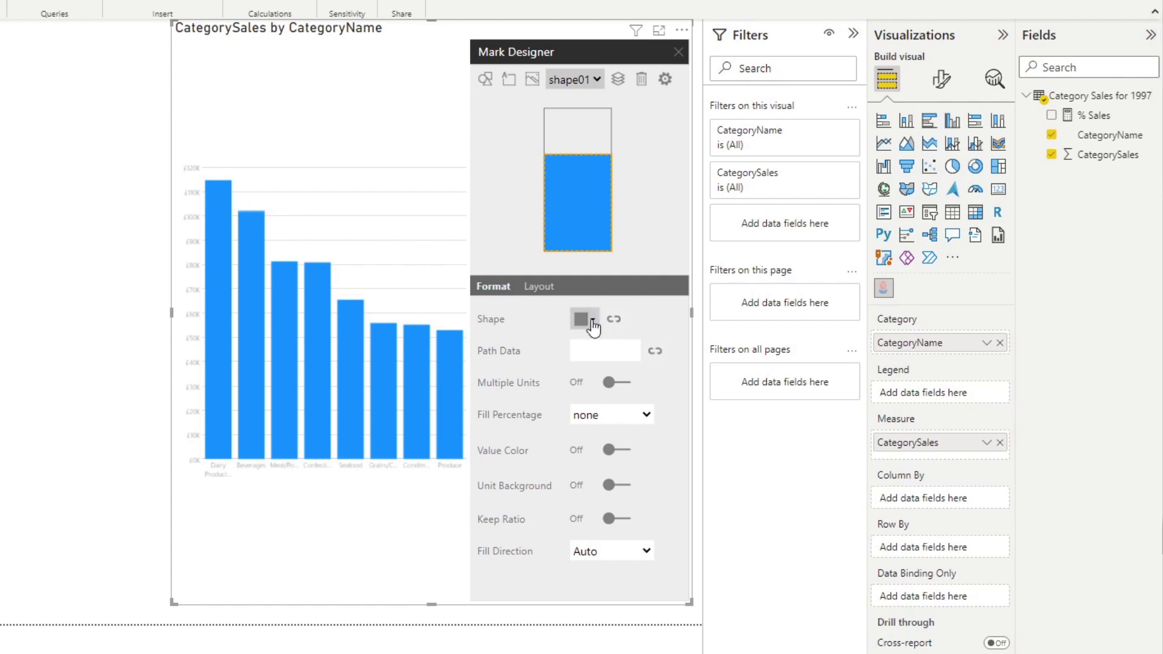
left_click(589, 325)
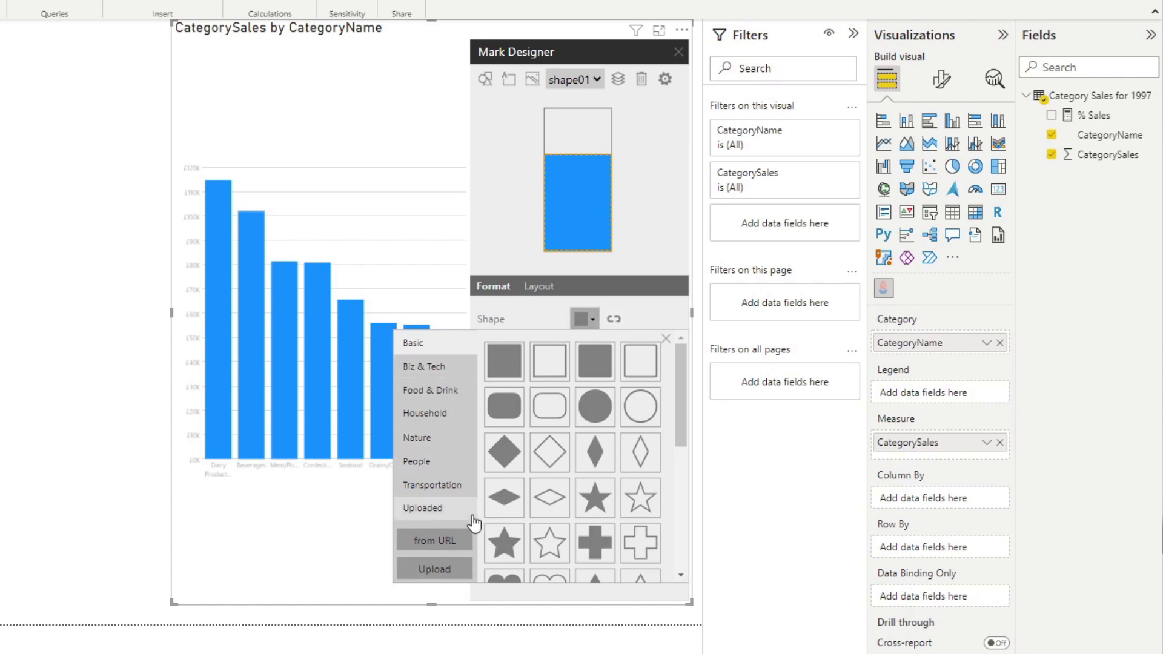
scroll(598, 506, "down", 3)
scroll(601, 511, "up", 3)
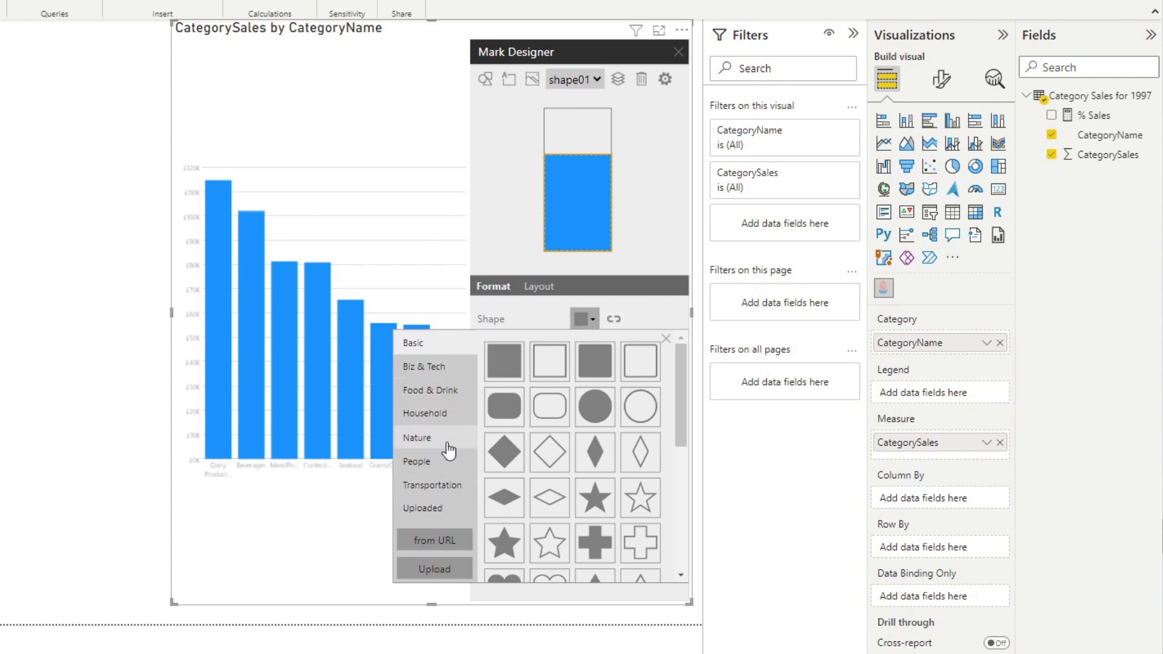
Choose the drink can from the Food & Drink shapes as the mark.
left_click(447, 395)
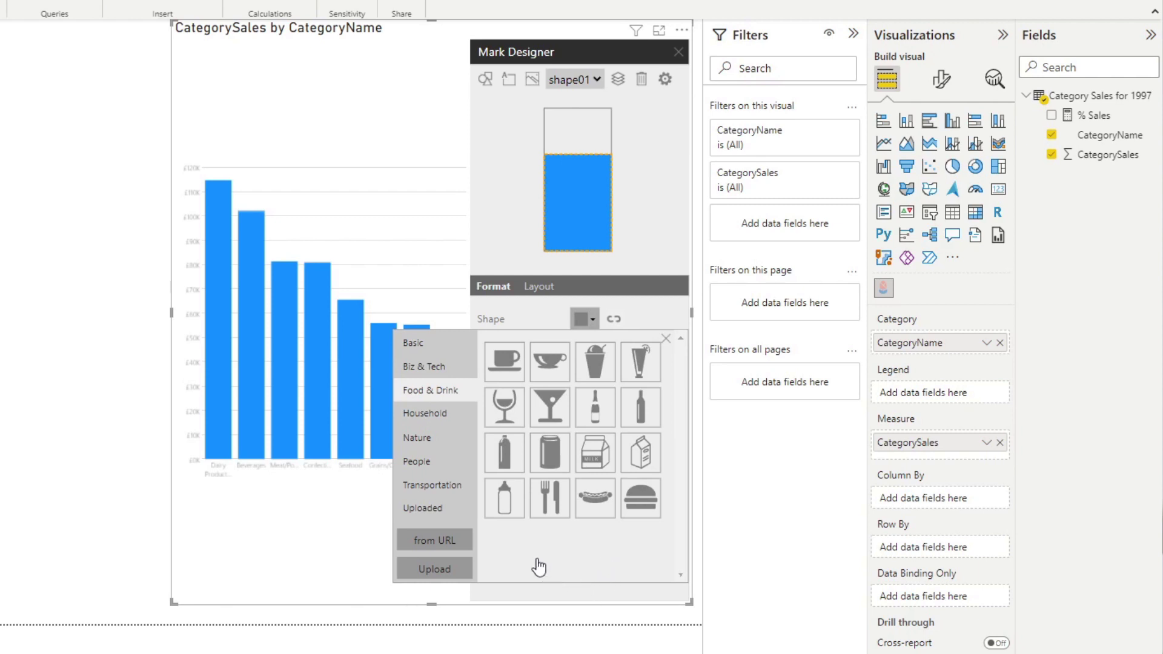
left_click(561, 461)
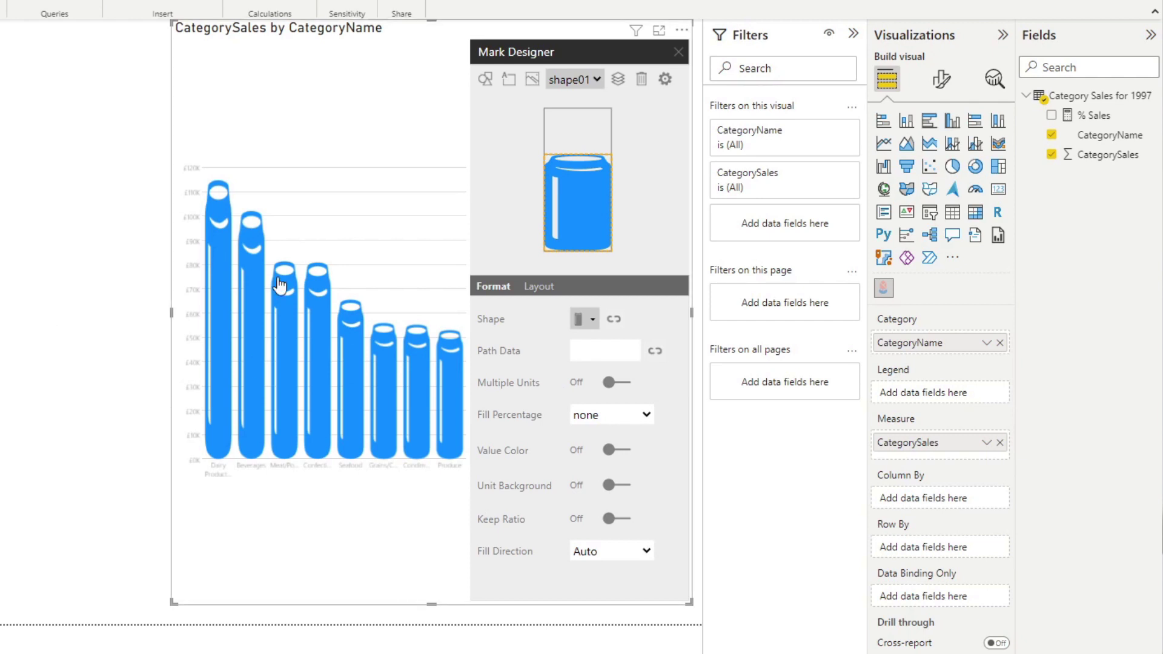
mouse_move(289, 407)
Turn on Multiple Units, try Row Count and Units Per Row of 2, then revert Row Count to Auto.
left_click(613, 383)
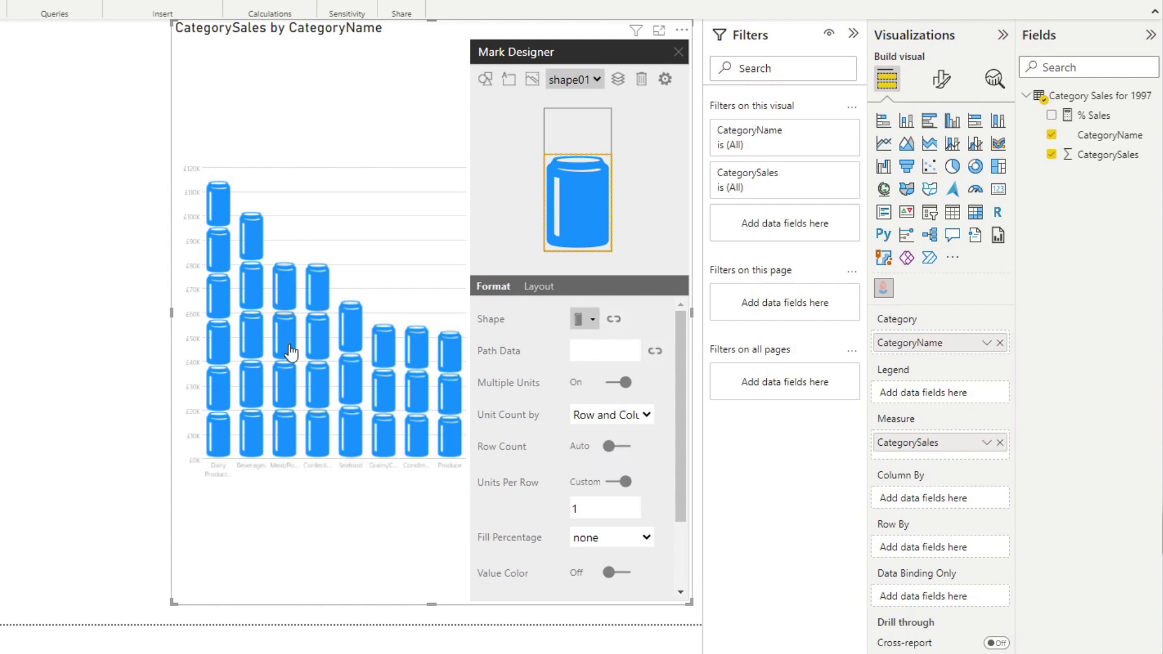
left_click(618, 445)
double_click(626, 470)
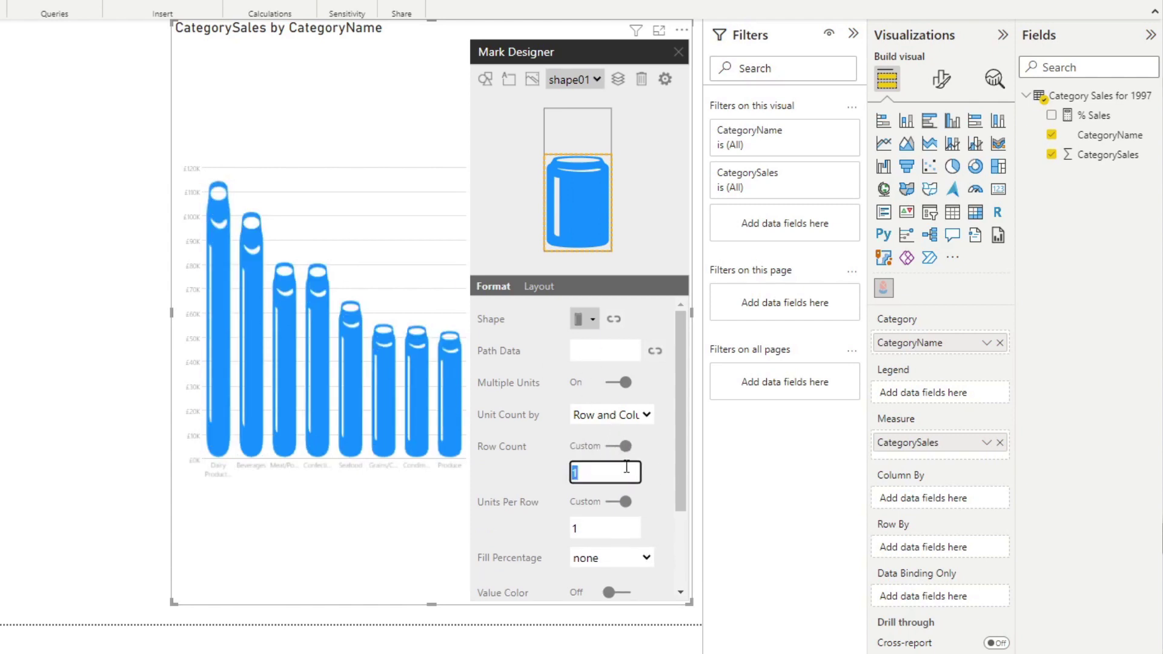
type("2")
double_click(588, 529)
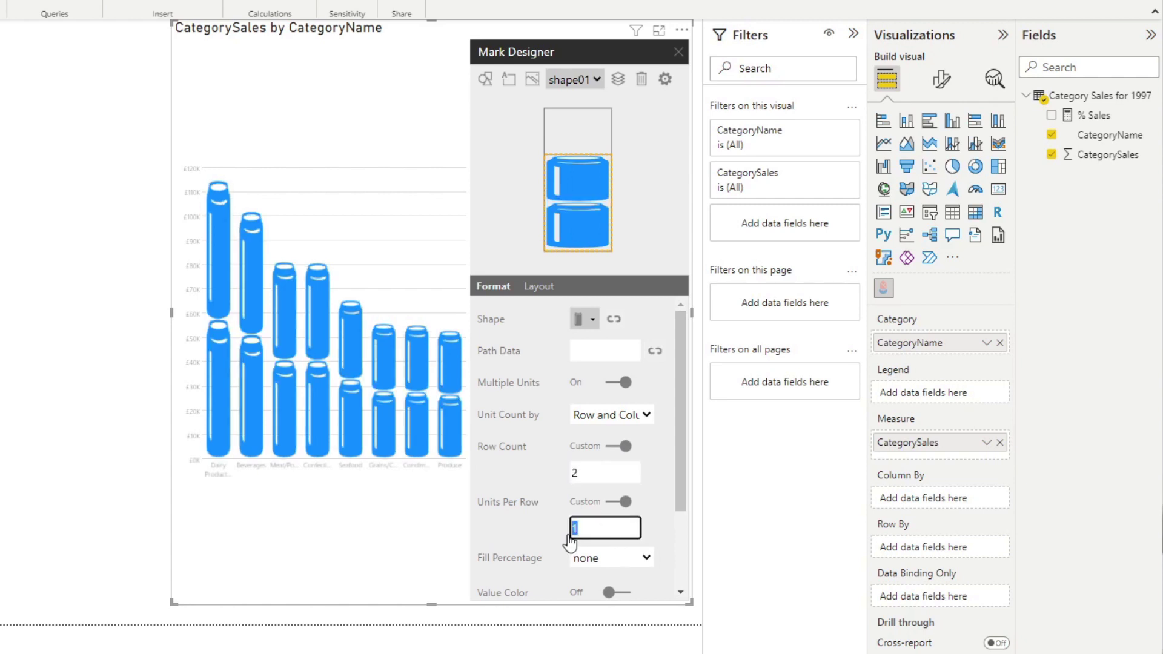
type("2")
left_click(609, 471)
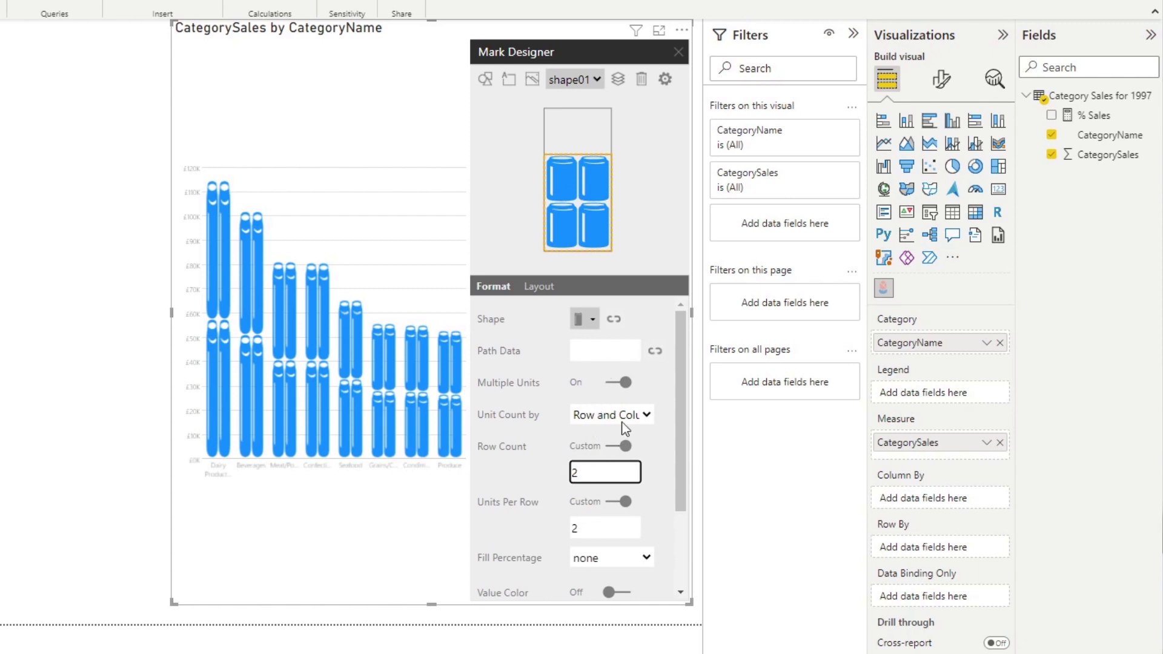
left_click(619, 450)
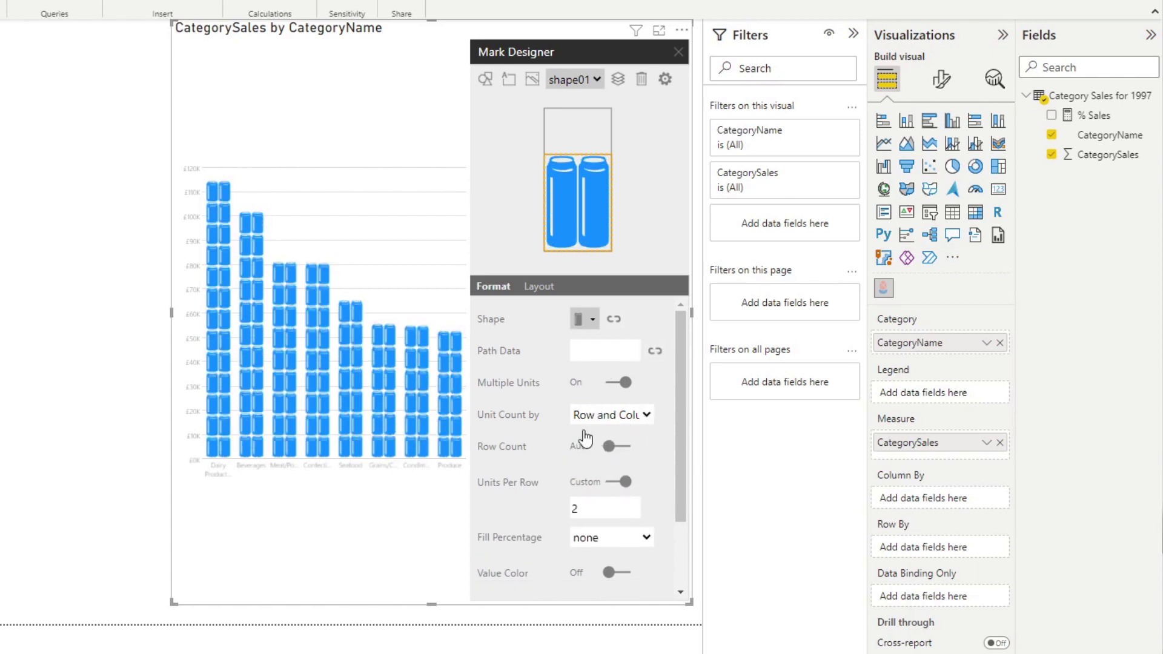
left_click(633, 418)
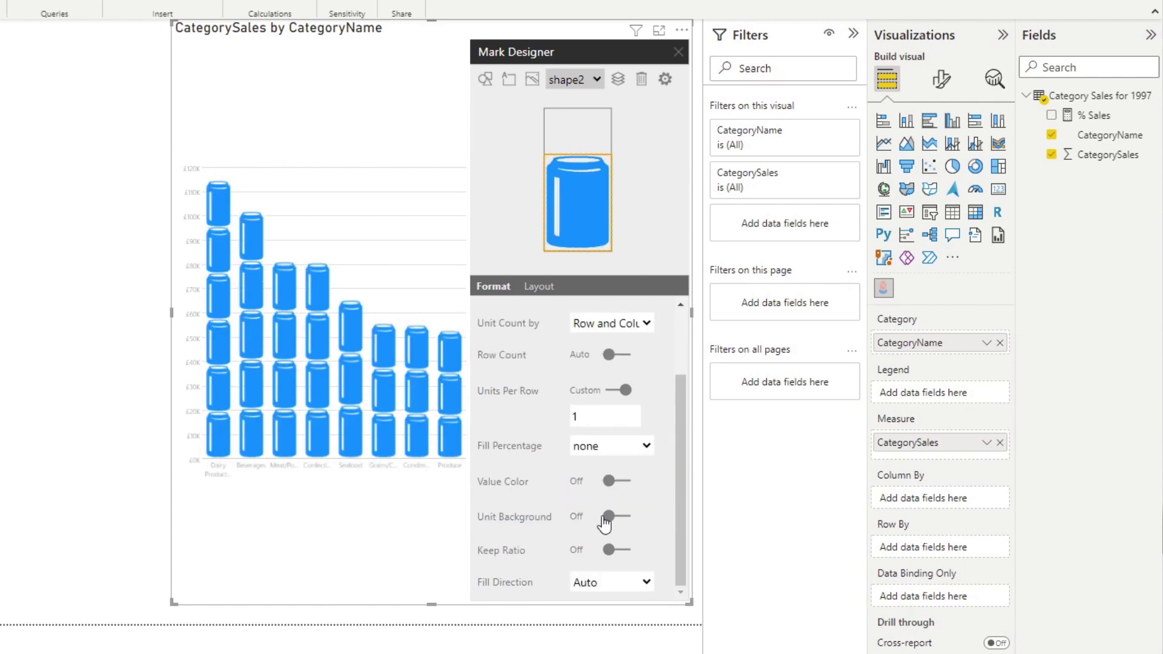
Switch on Keep Ratio and Compact Units for the can marks.
left_click(621, 553)
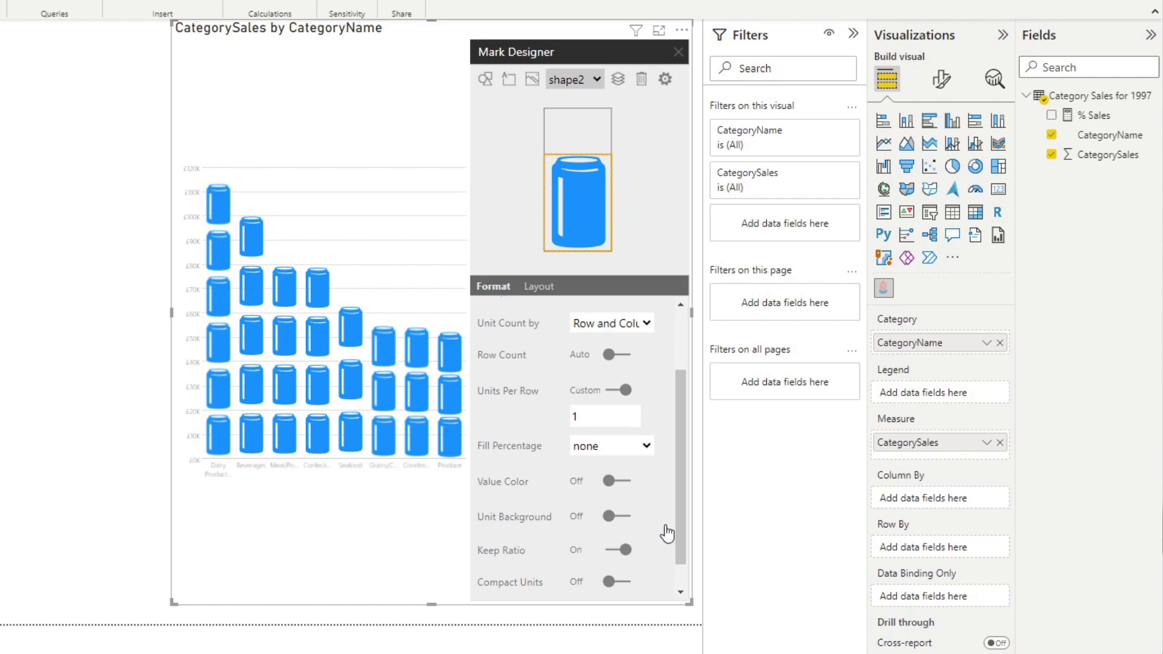
scroll(667, 534, "down", 1)
left_click(611, 553)
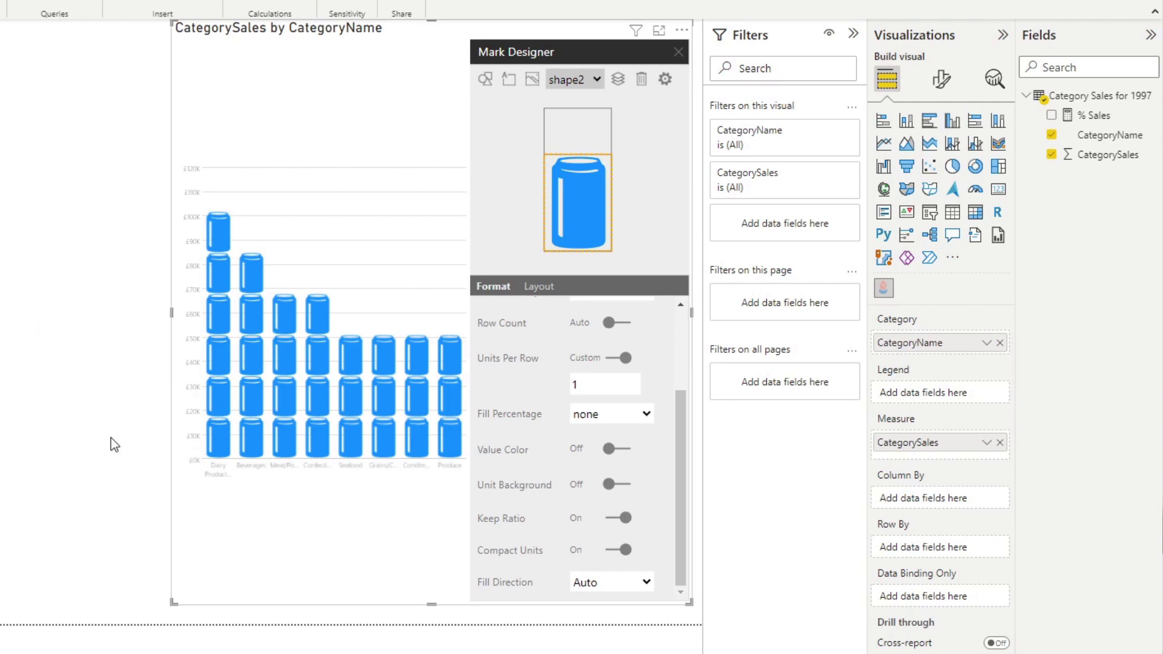
Turn on Value Color, bind it to the CategoryName field, and apply.
left_click(613, 451)
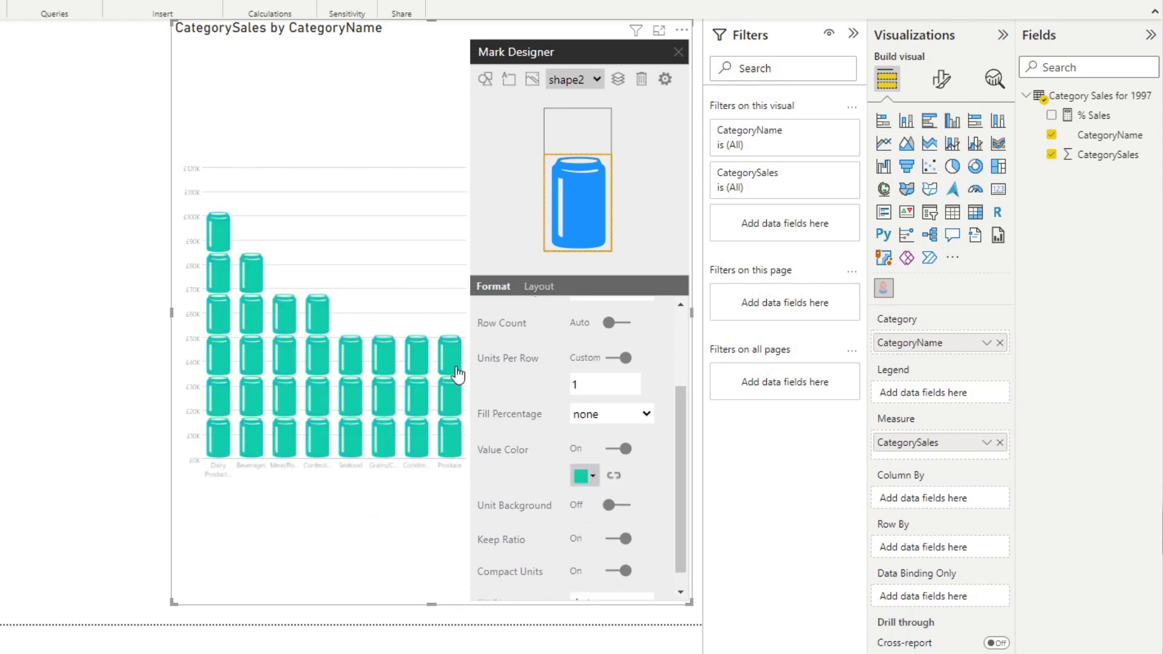
left_click(614, 477)
left_click(610, 350)
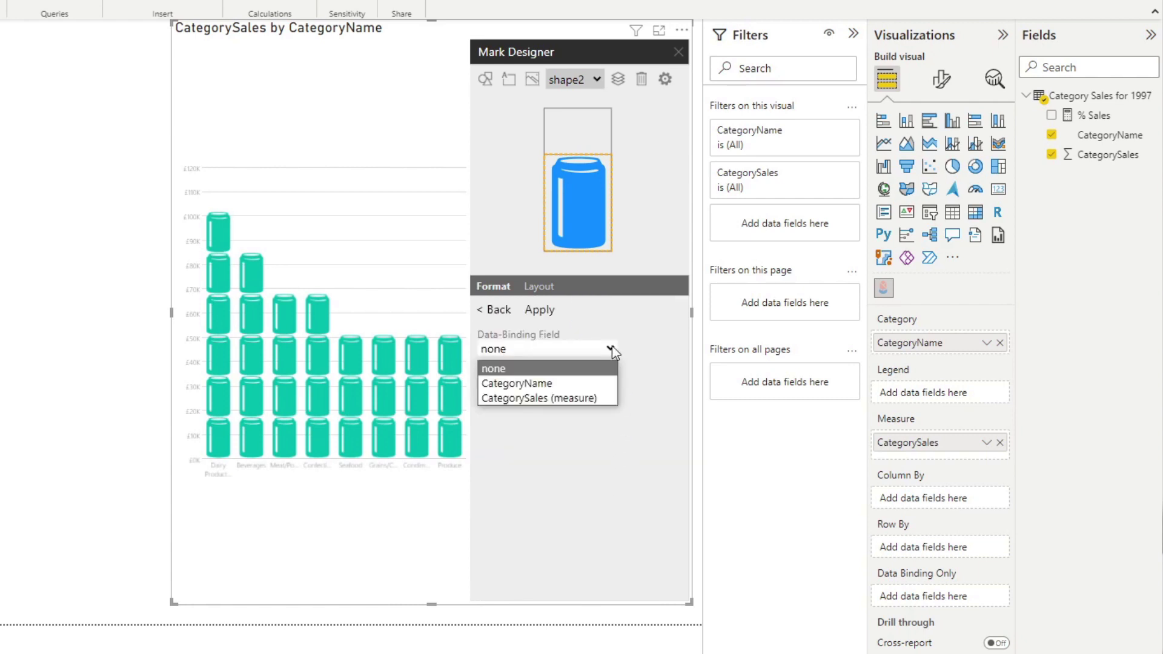
left_click(570, 389)
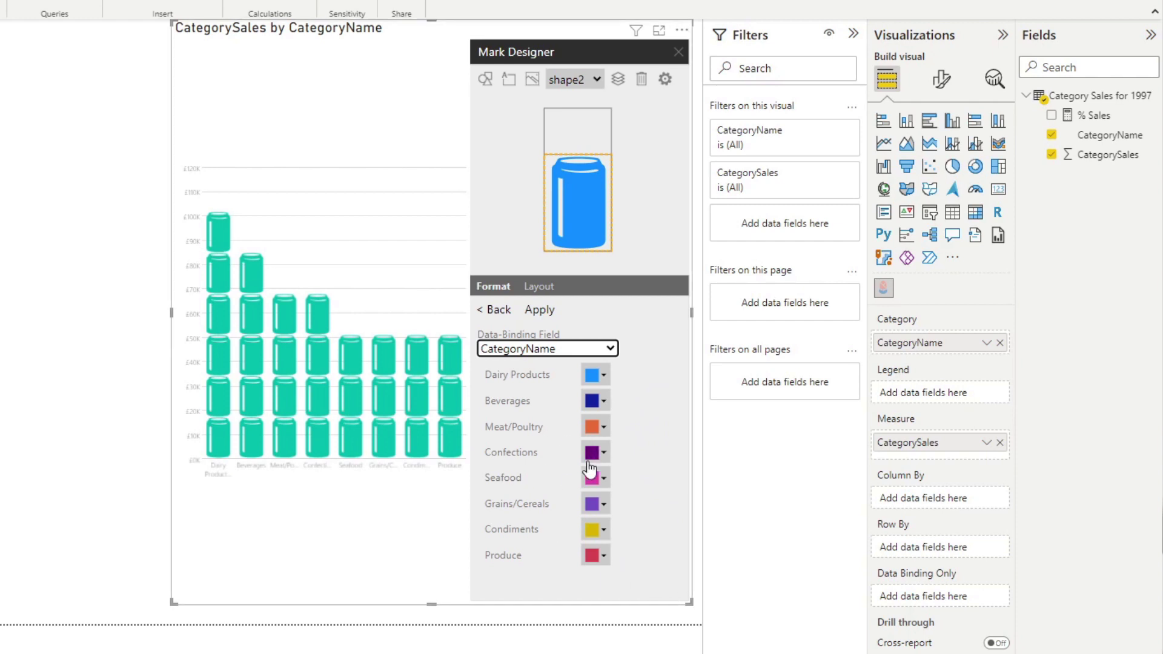
left_click(545, 316)
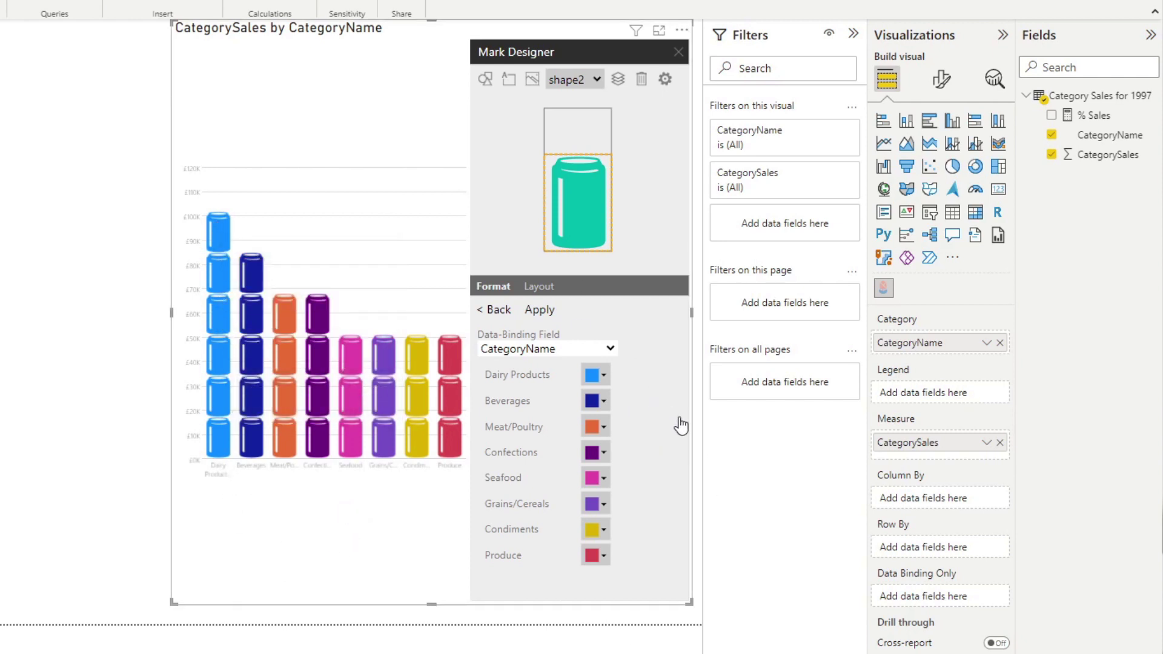
Return to the main mark settings and add a text element to the can mark.
left_click(494, 310)
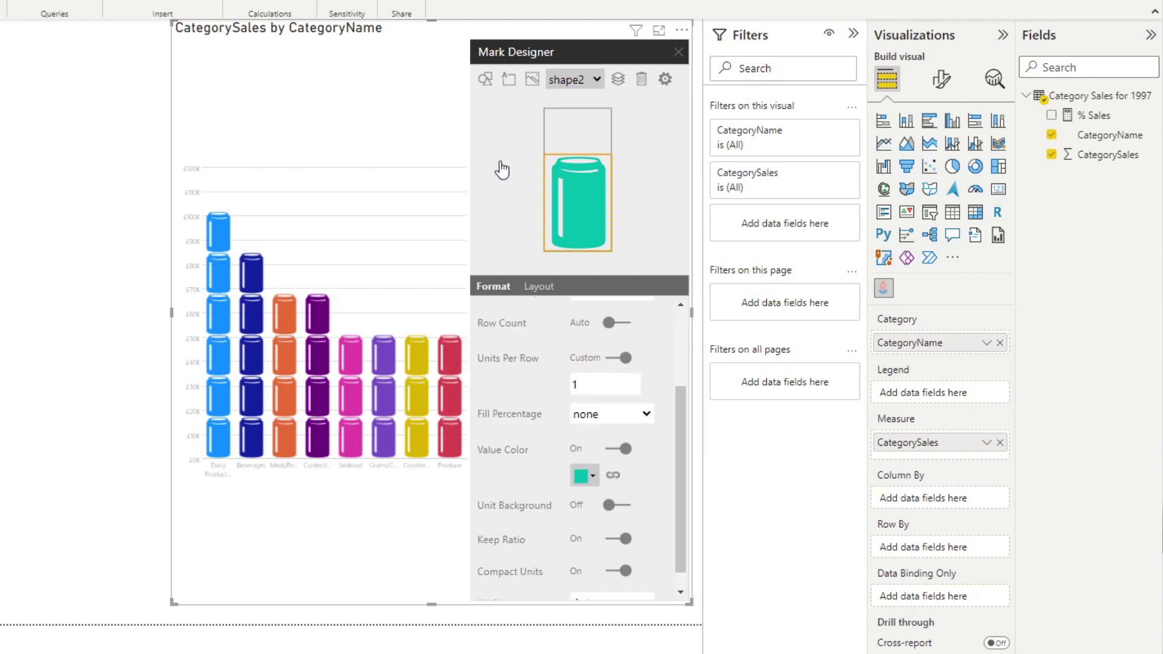
left_click(586, 81)
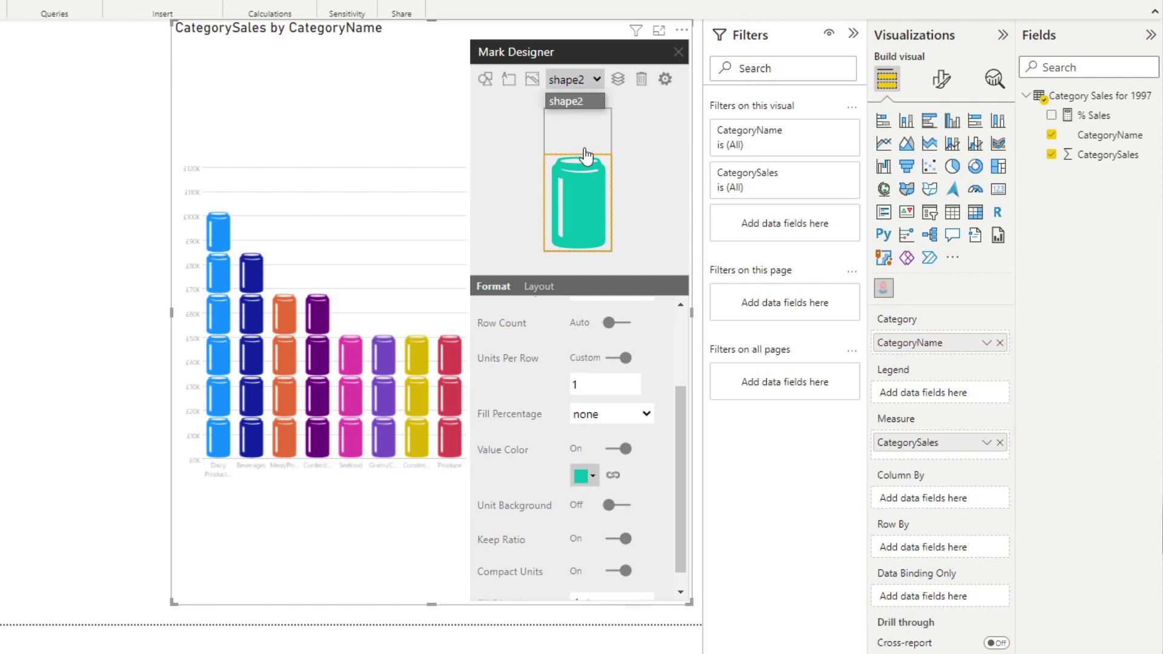
left_click(492, 124)
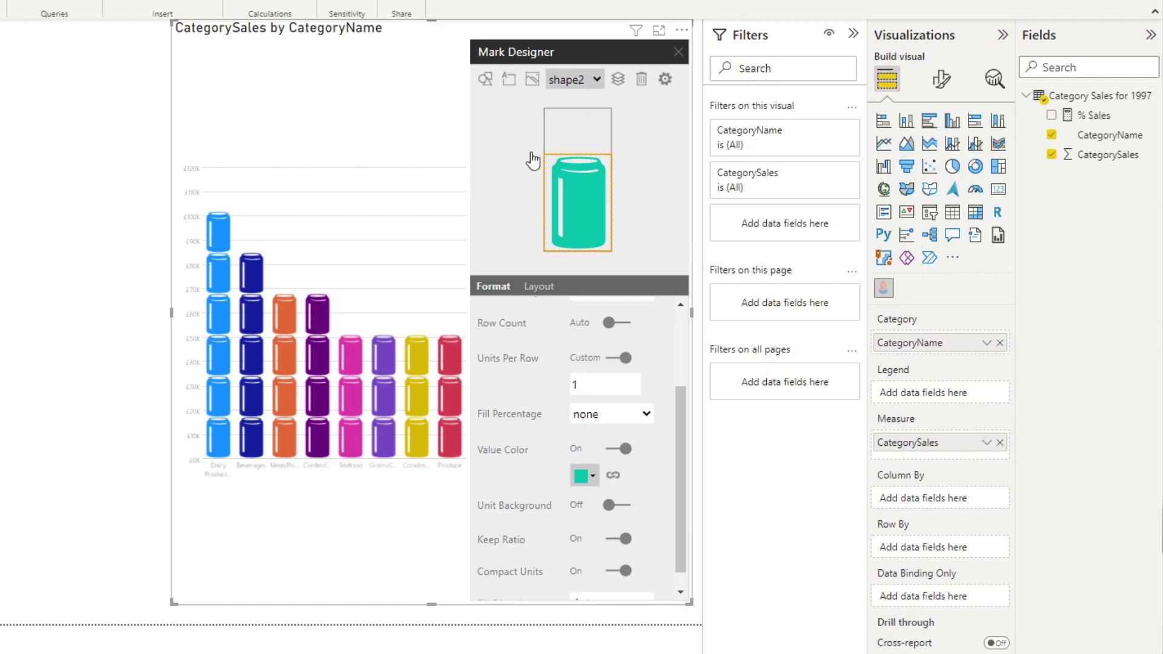
left_click(508, 80)
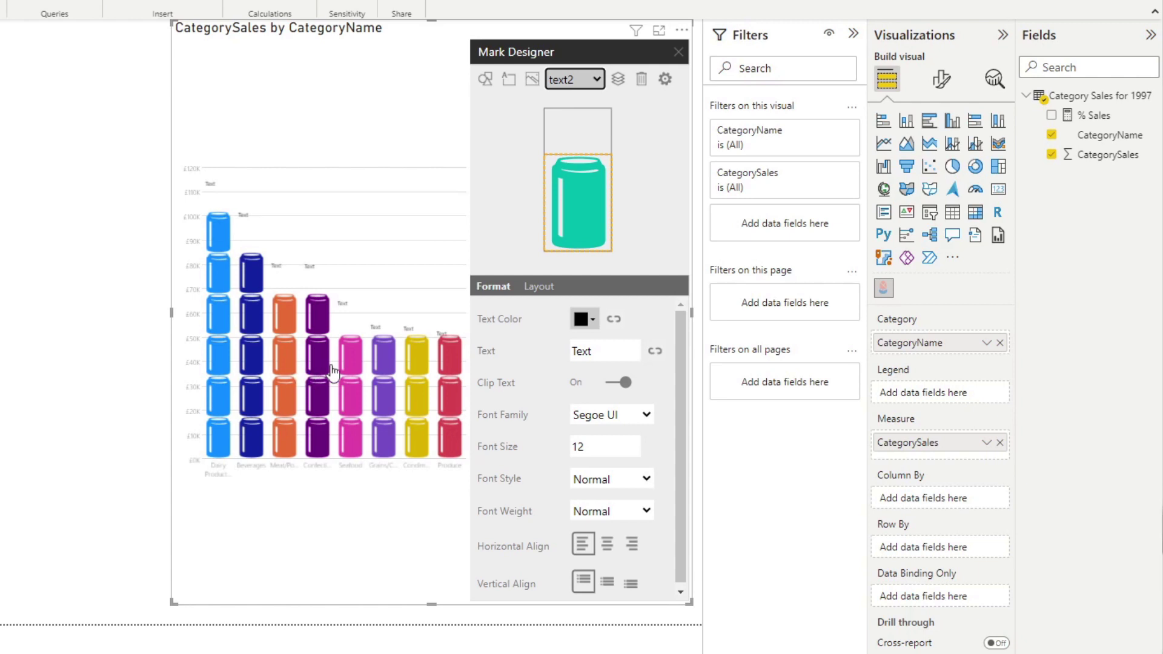
Centre the text labels horizontally, set their font size to 20, and select the Text value.
left_click(611, 548)
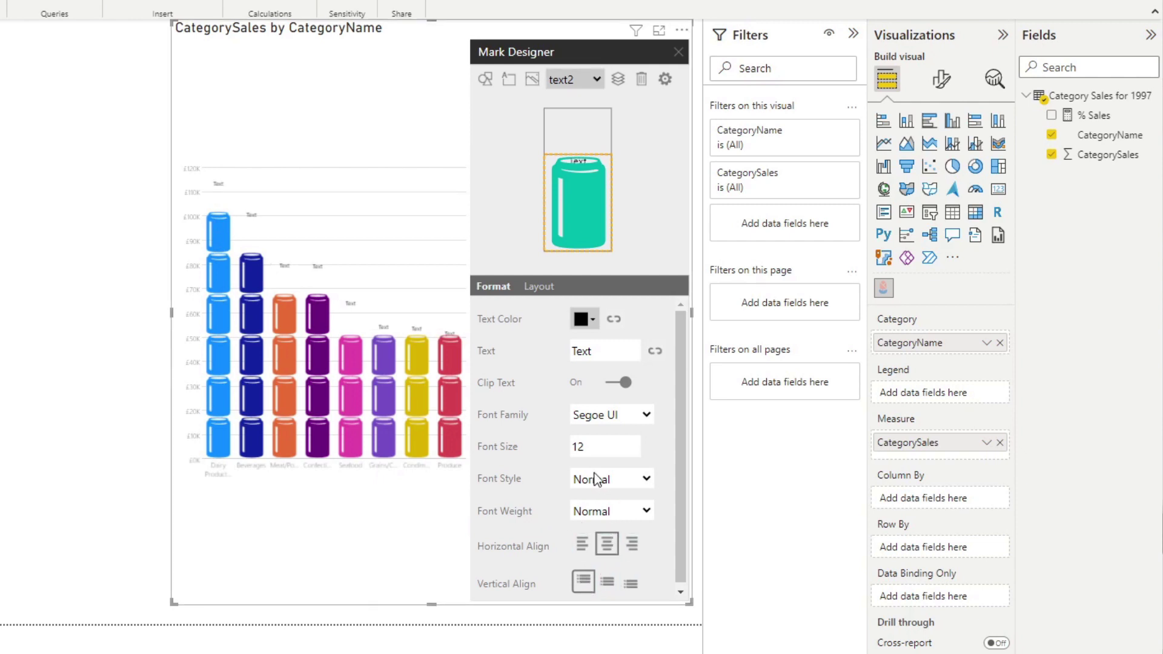
double_click(605, 449)
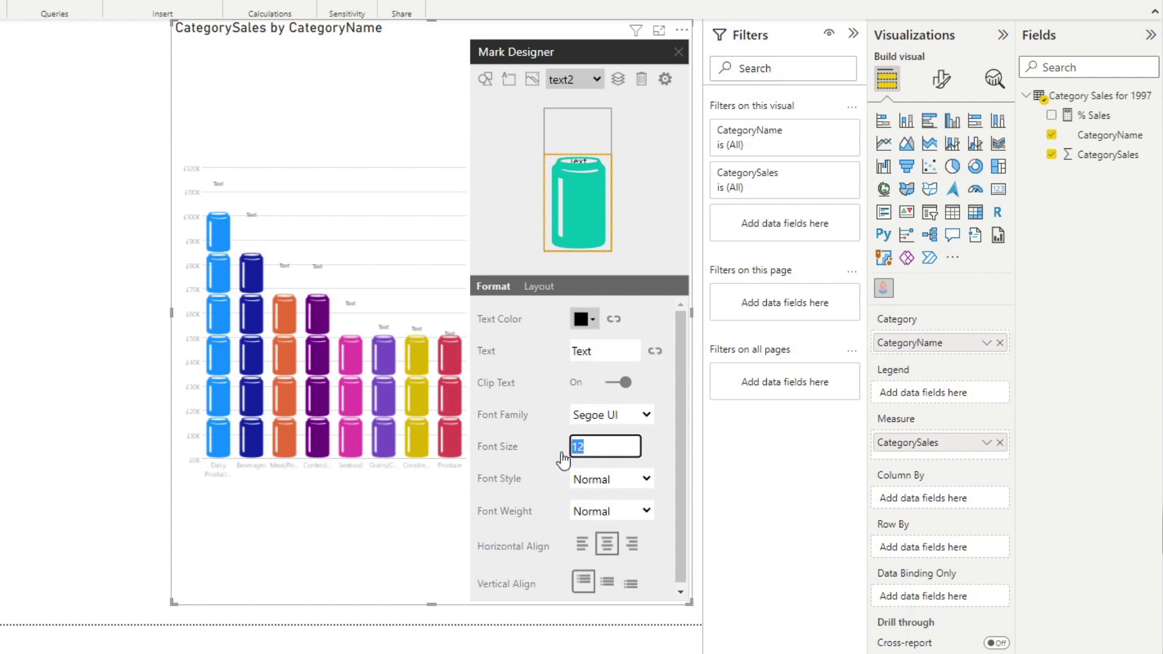
type("20")
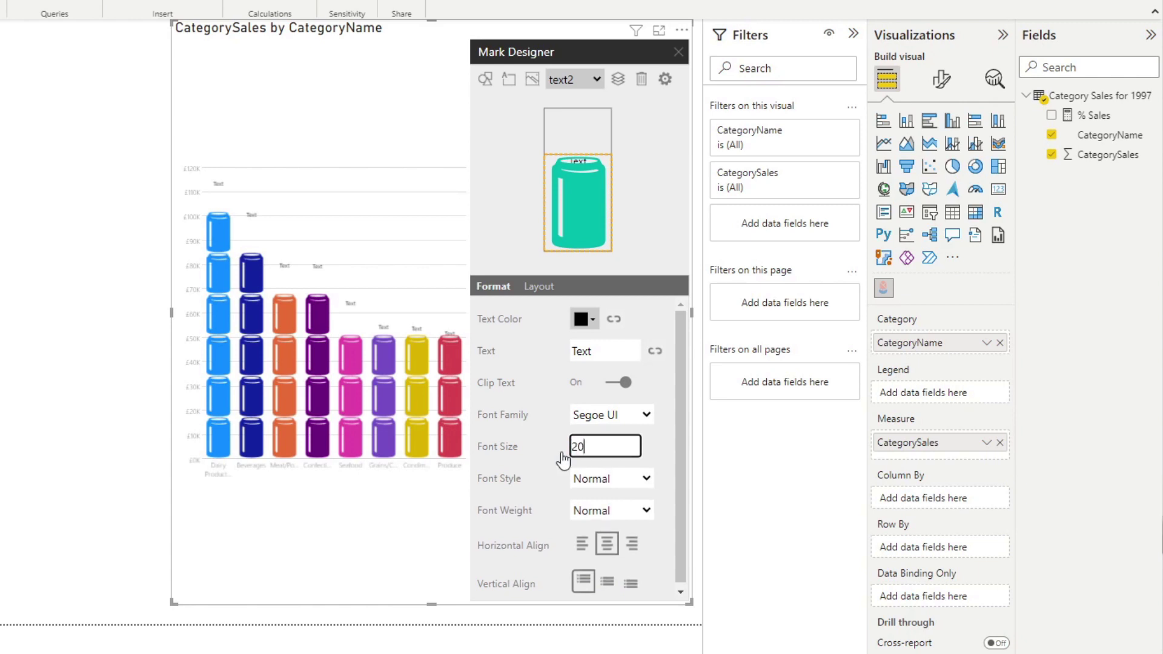
left_click(664, 452)
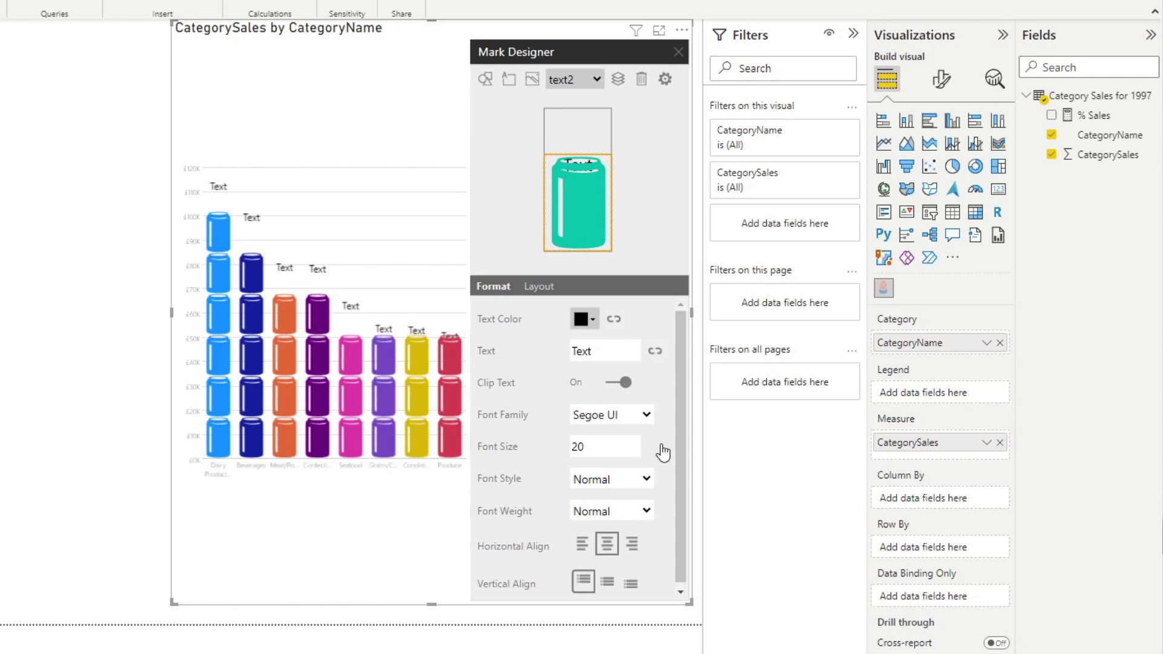
double_click(588, 354)
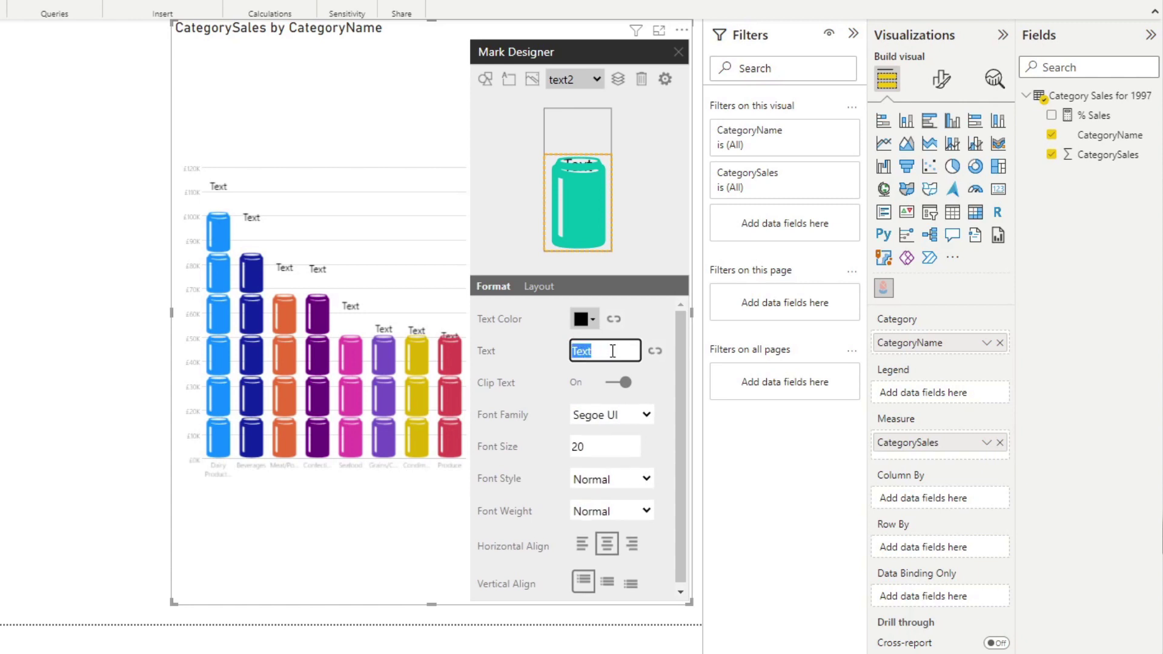
Bind the label text to CategorySales with 0 decimal places and Automatic scale.
left_click(655, 352)
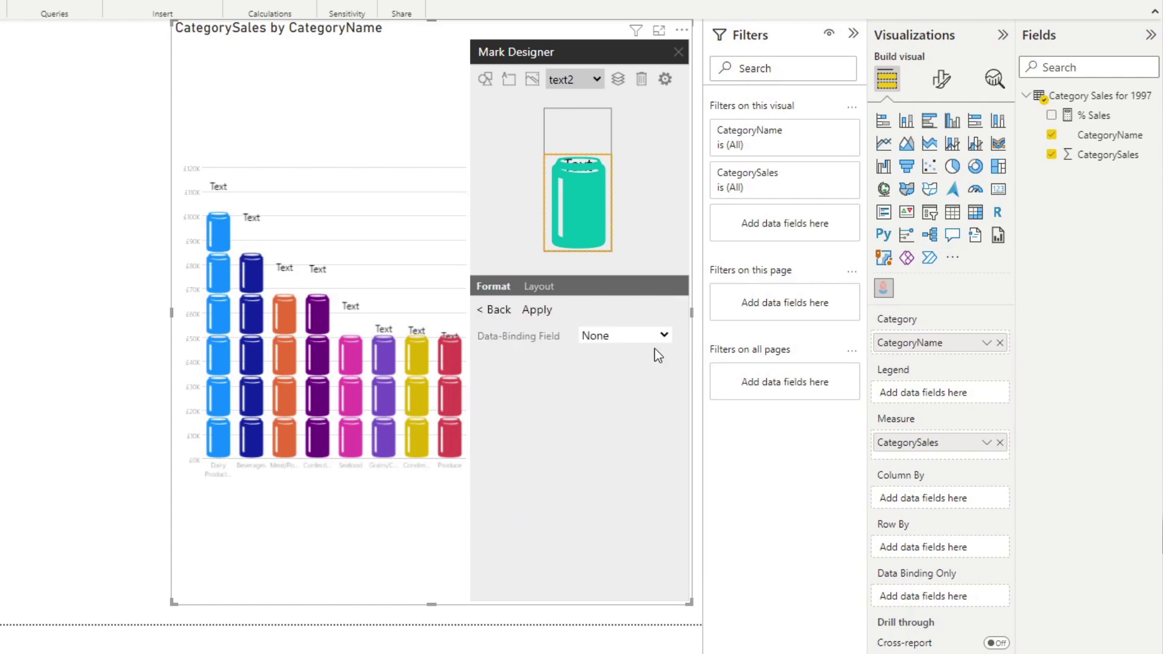
left_click(625, 337)
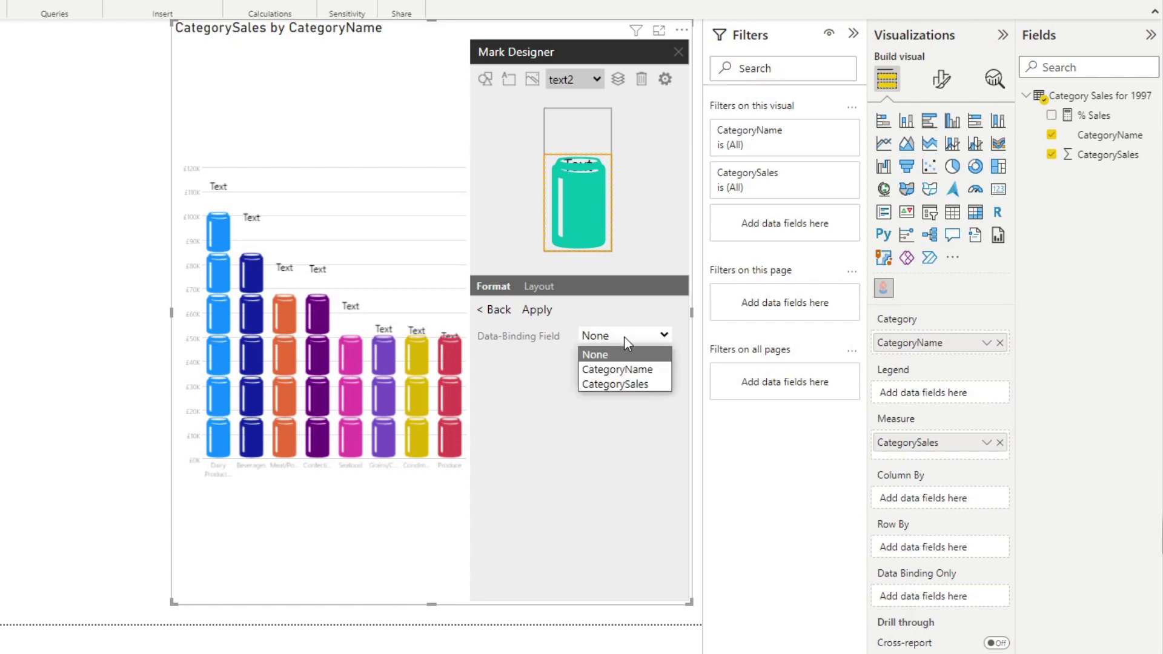
left_click(651, 382)
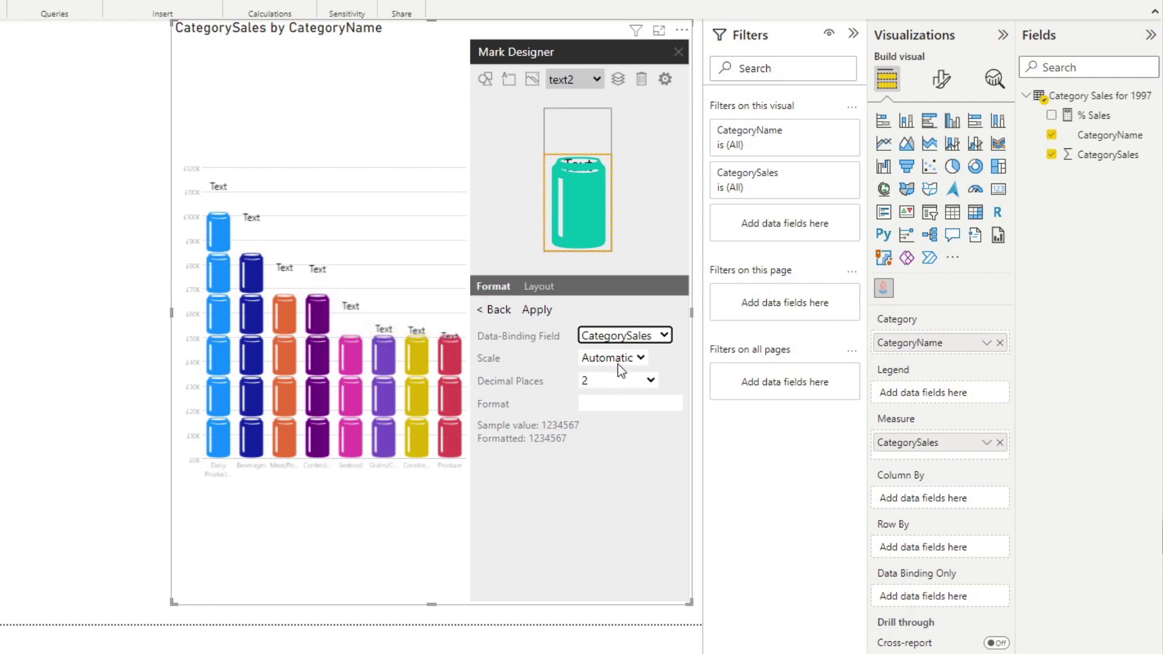
left_click(643, 381)
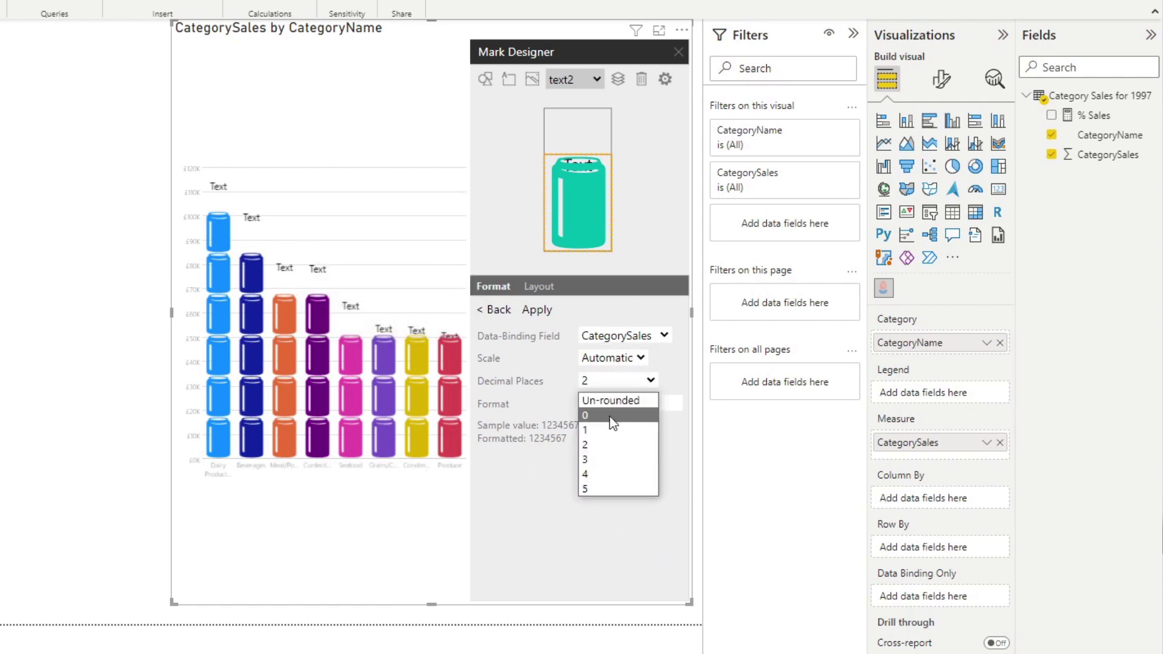
left_click(606, 416)
left_click(632, 359)
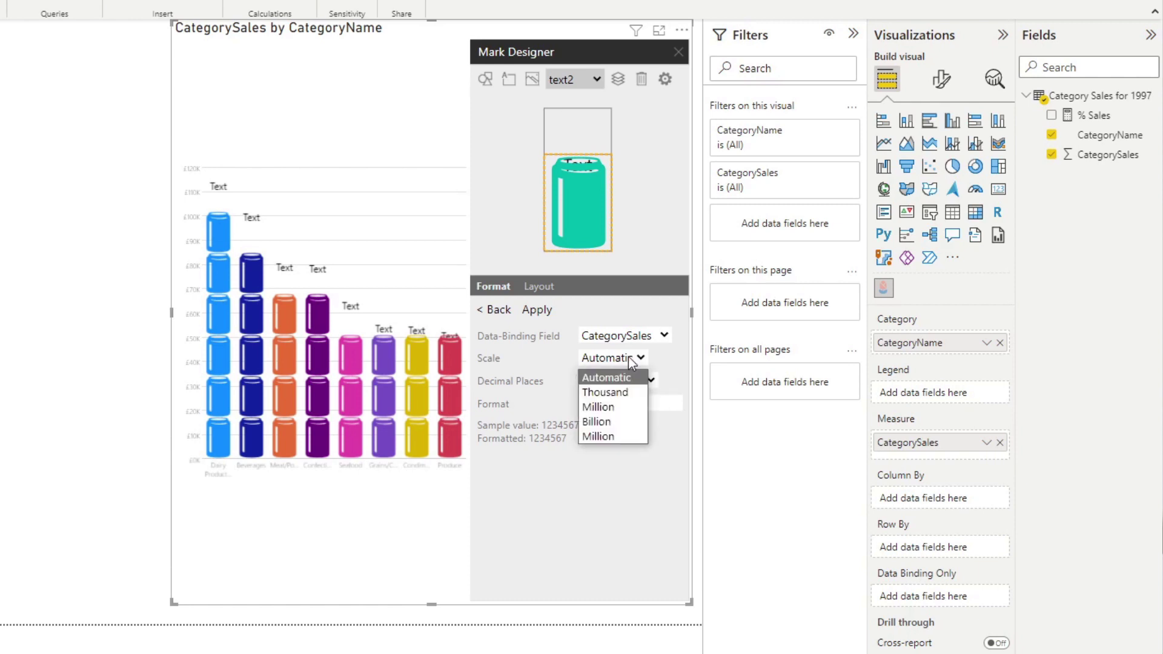
left_click(632, 361)
left_click(536, 311)
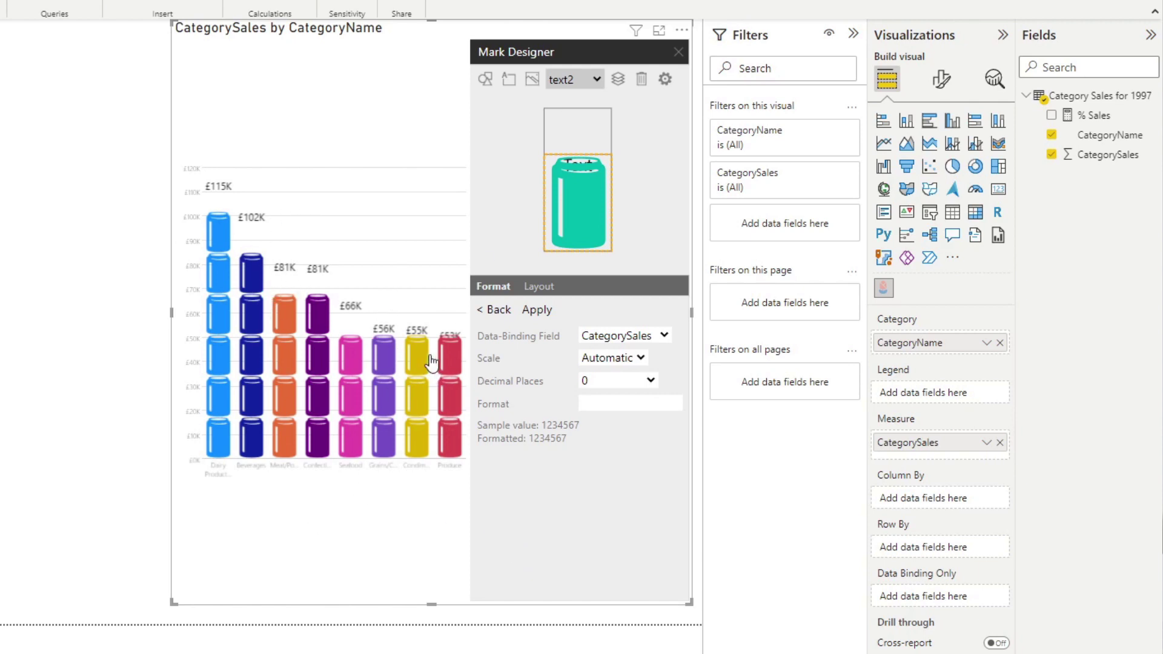
Close the Mark Designer and reselect the can chart.
left_click(679, 53)
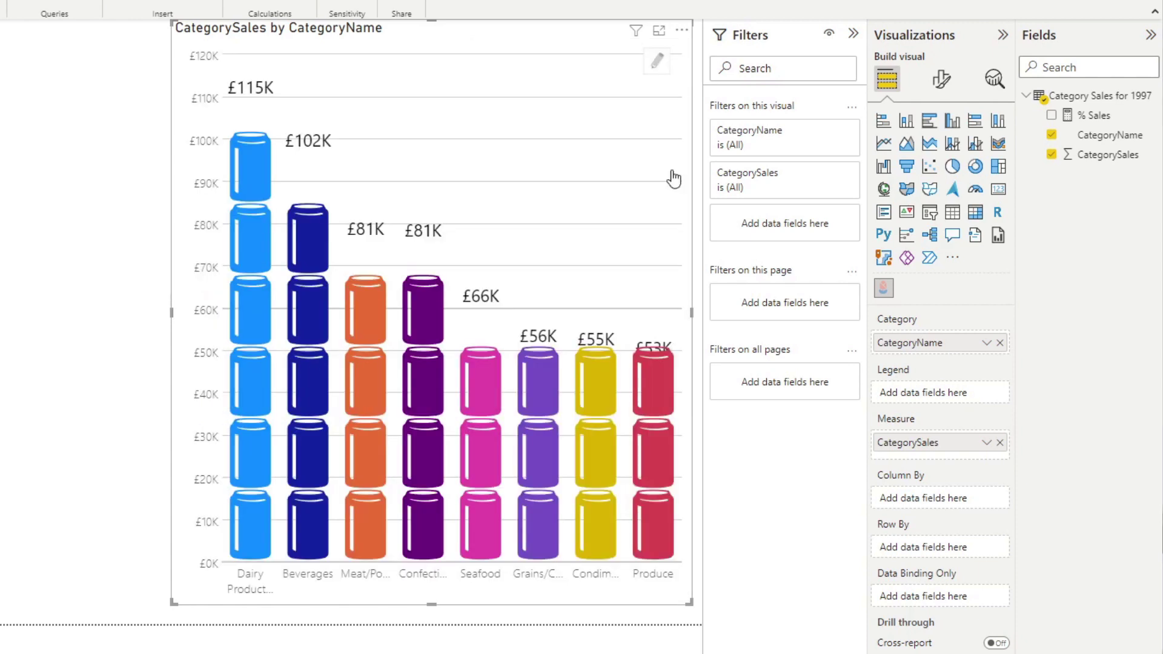
left_click(63, 219)
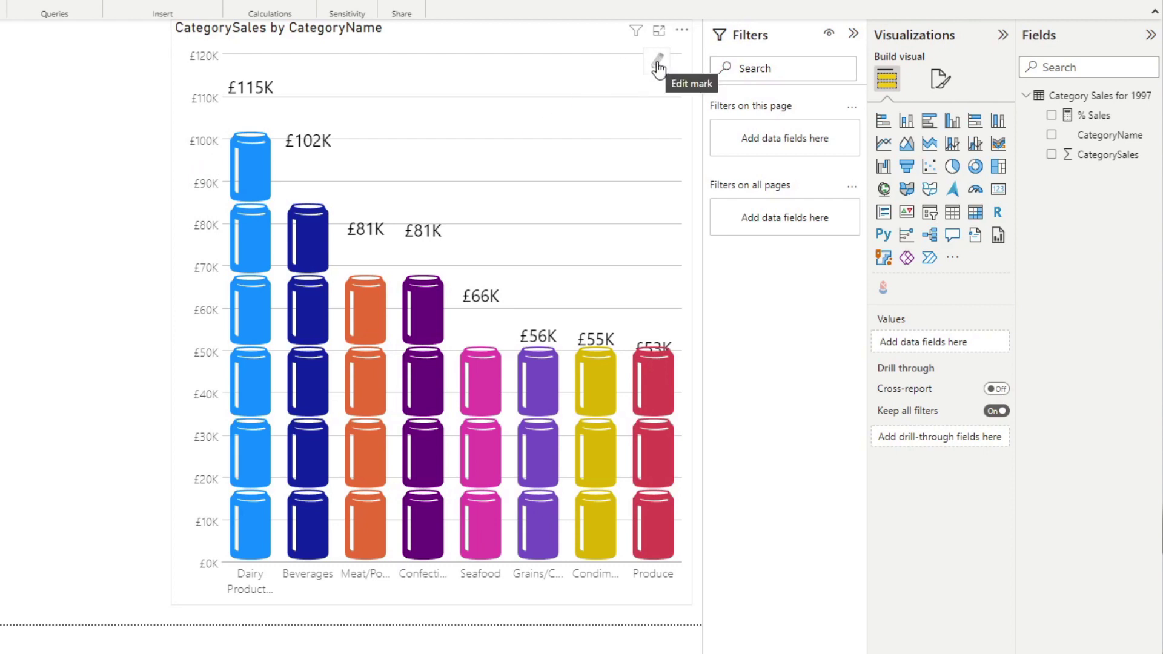
left_click(327, 36)
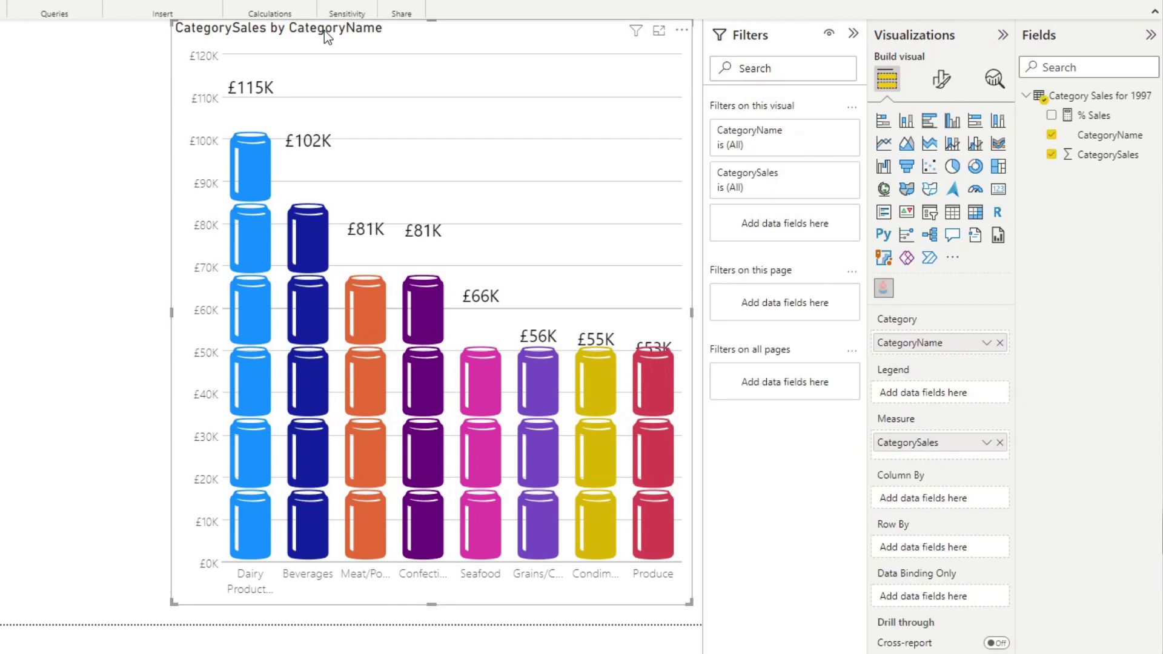
In the chart's format settings, switch Y-Axis off while keeping the category axis labels.
left_click(943, 89)
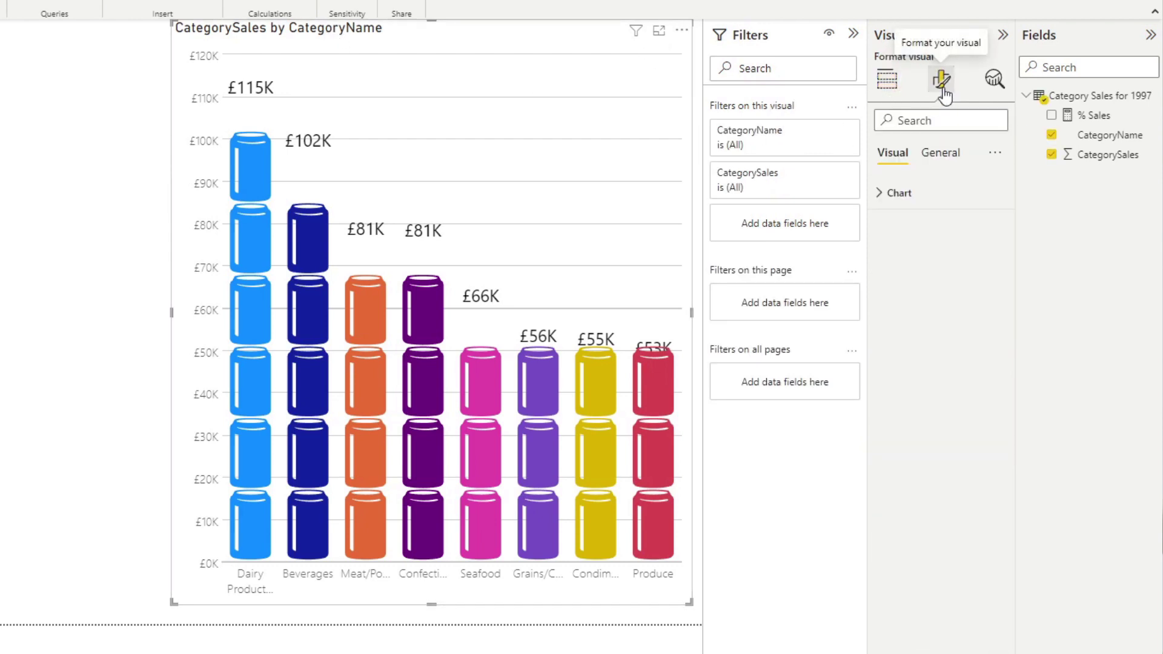
left_click(886, 194)
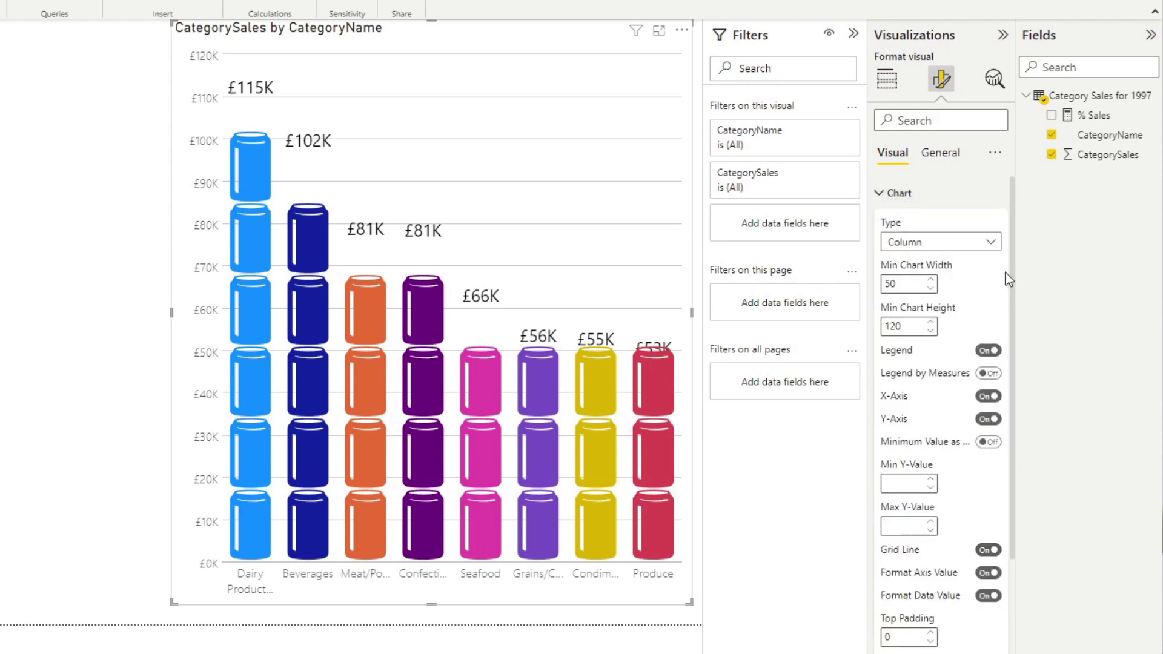
scroll(1003, 291, "down", 3)
scroll(1004, 364, "up", 3)
left_click(989, 397)
left_click(988, 397)
left_click(988, 419)
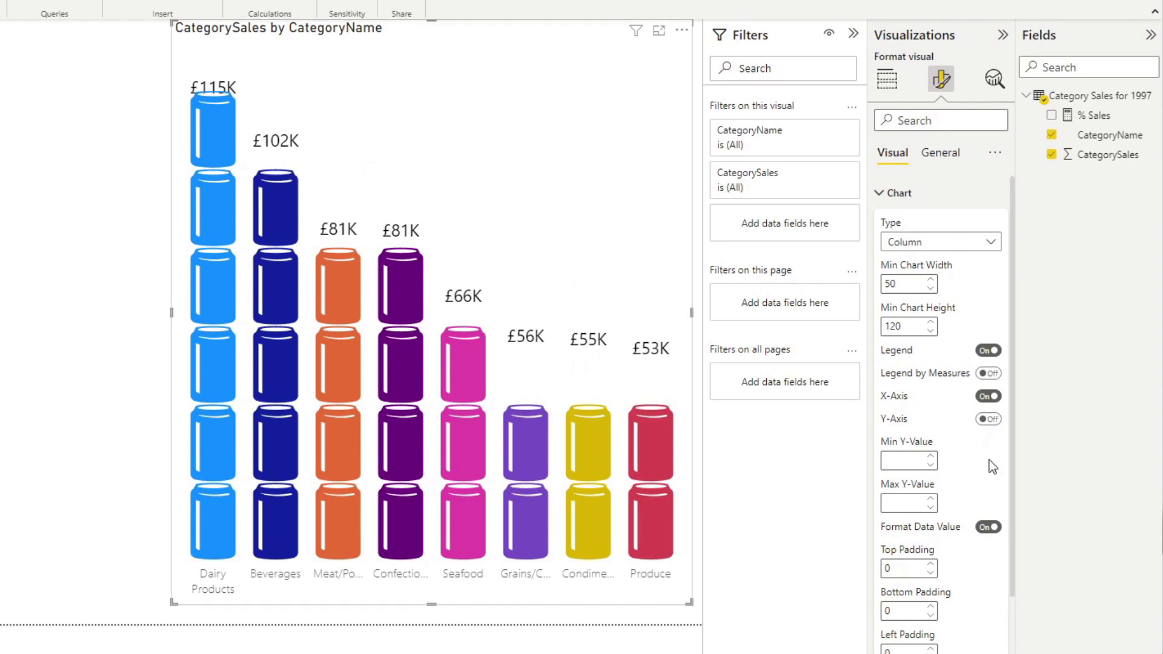
scroll(990, 467, "down", 3)
scroll(991, 564, "up", 3)
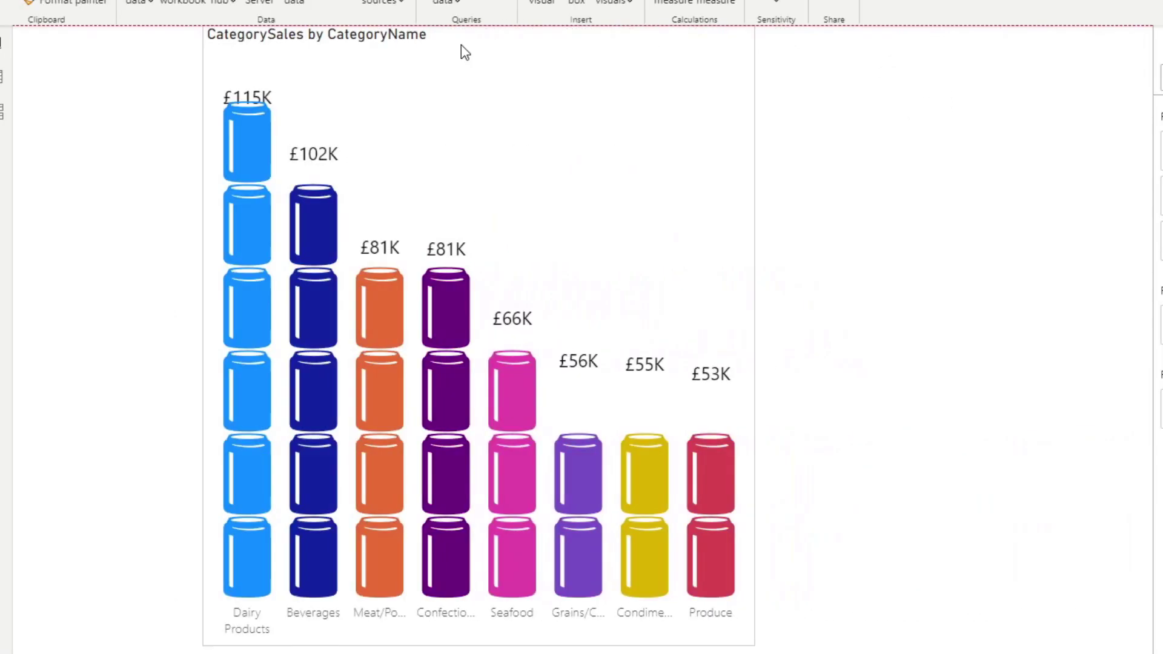
Move the can chart to the left edge and add a new visual showing % Sales.
left_click_drag(460, 45, 271, 45)
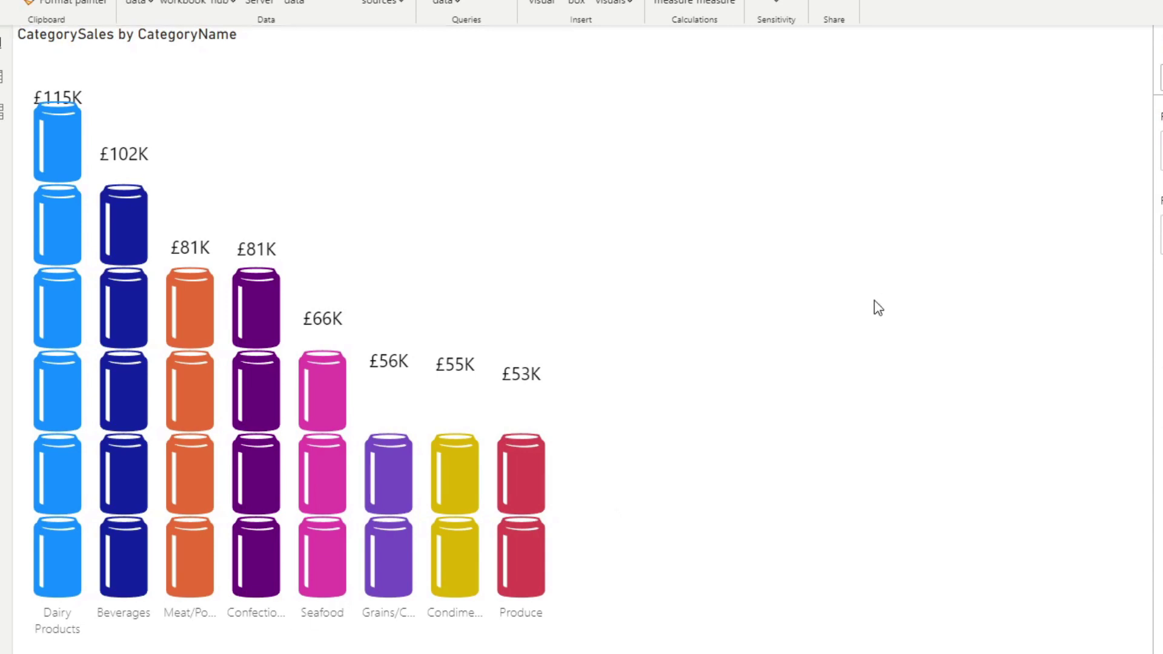
left_click(1160, 194)
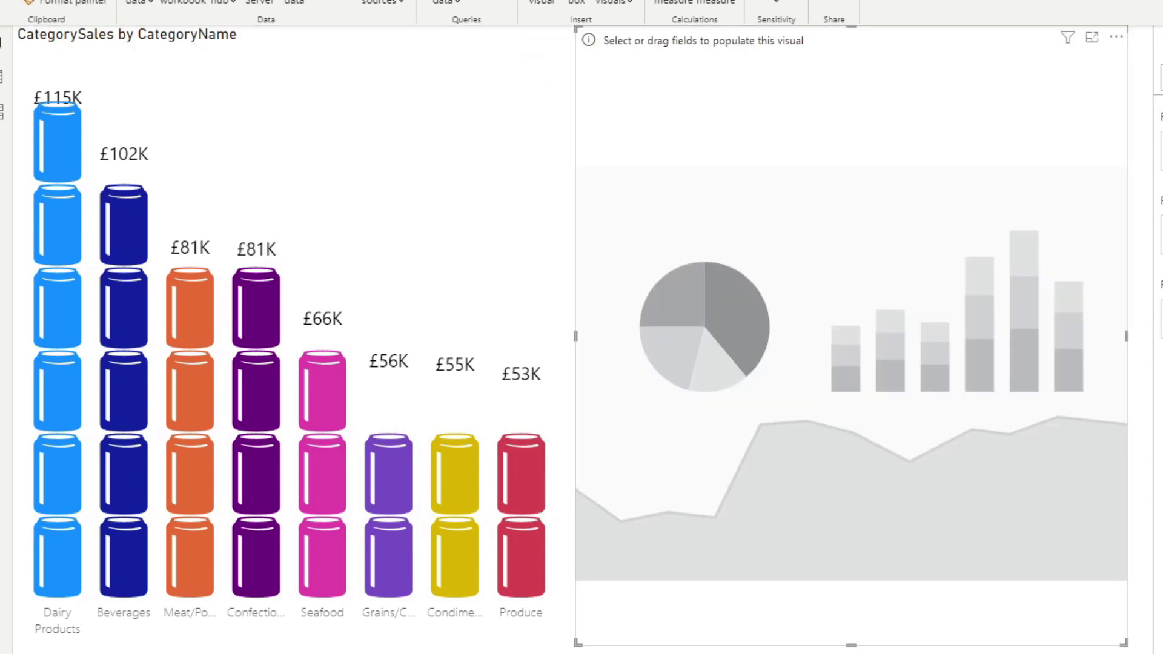
left_click_drag(1160, 296, 803, 308)
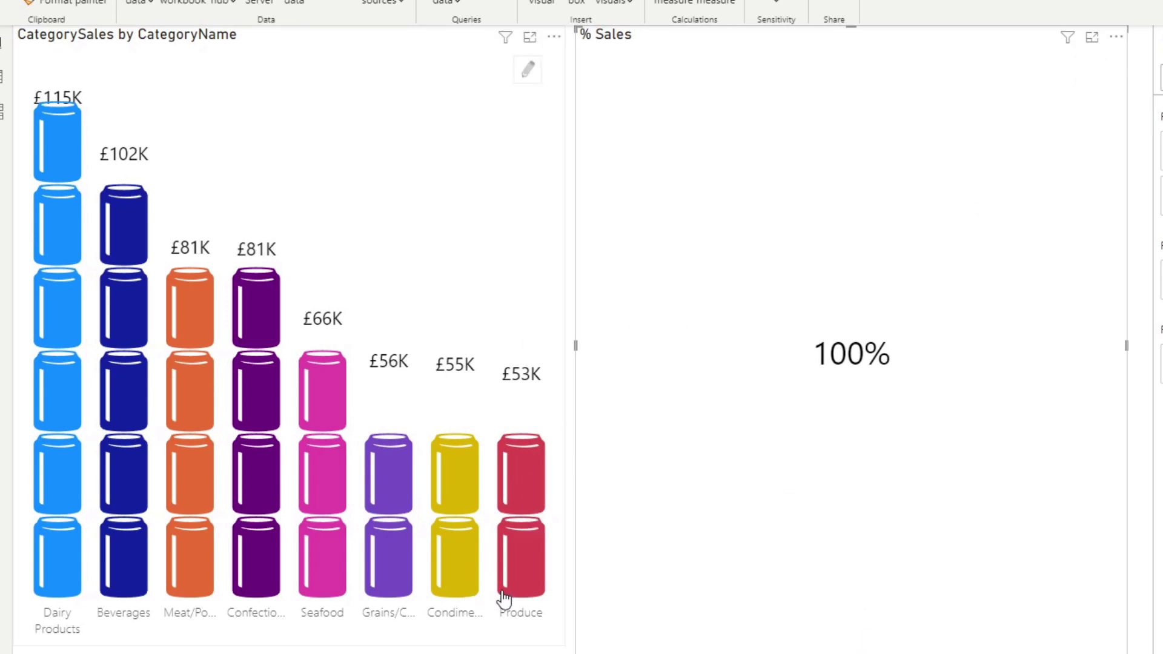
Cross-filter through Produce, Condiments, Grains/Cereals and Dairy Products, then clear back to 100%.
left_click(519, 581)
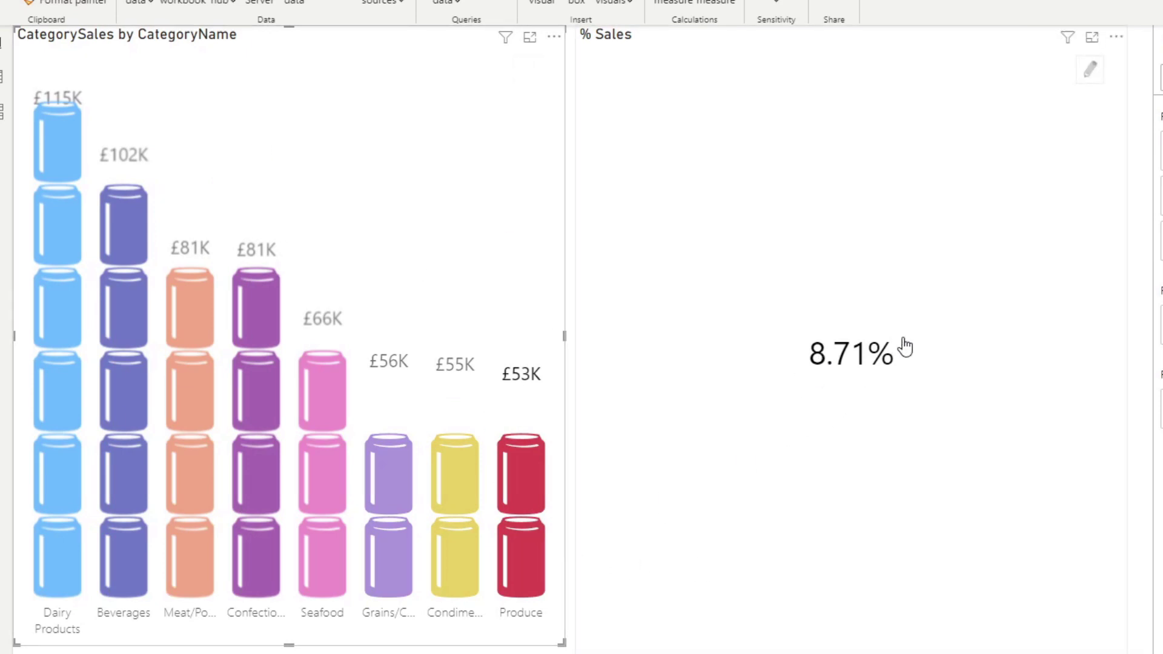
mouse_move(452, 592)
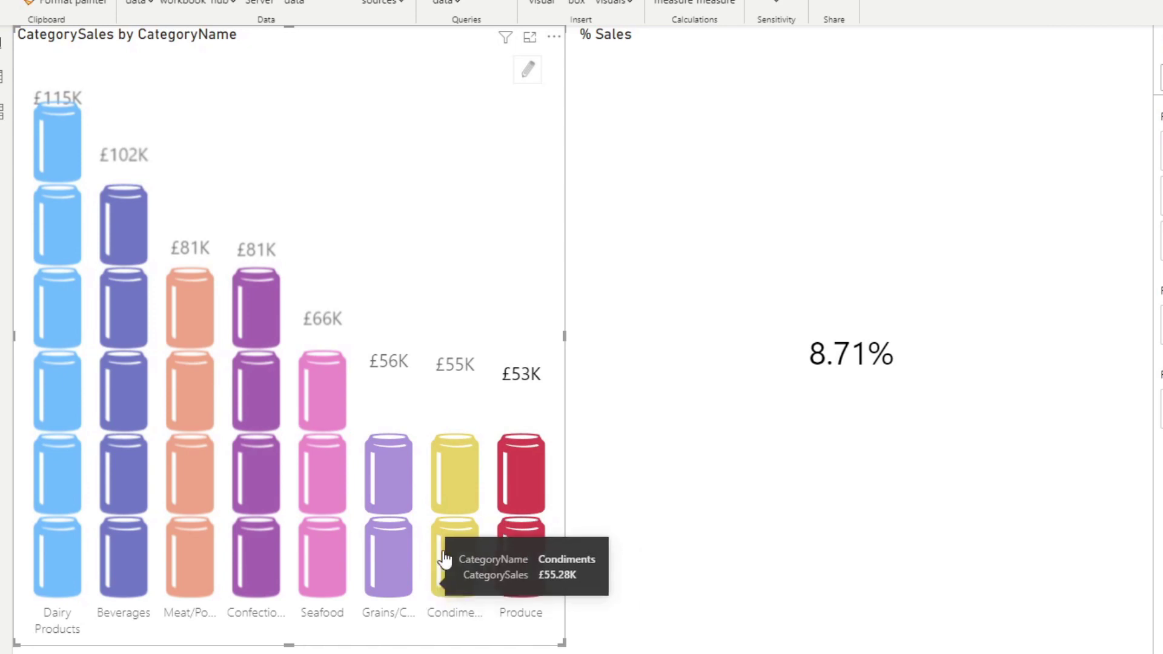
left_click(458, 563)
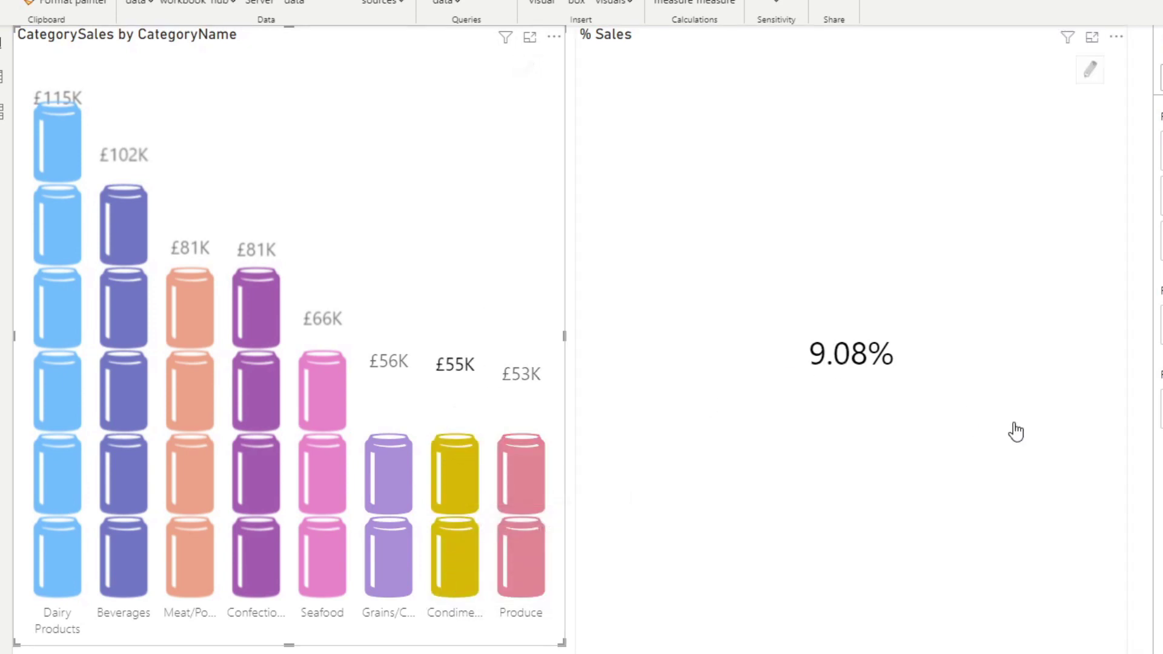
left_click(382, 561)
left_click(65, 569)
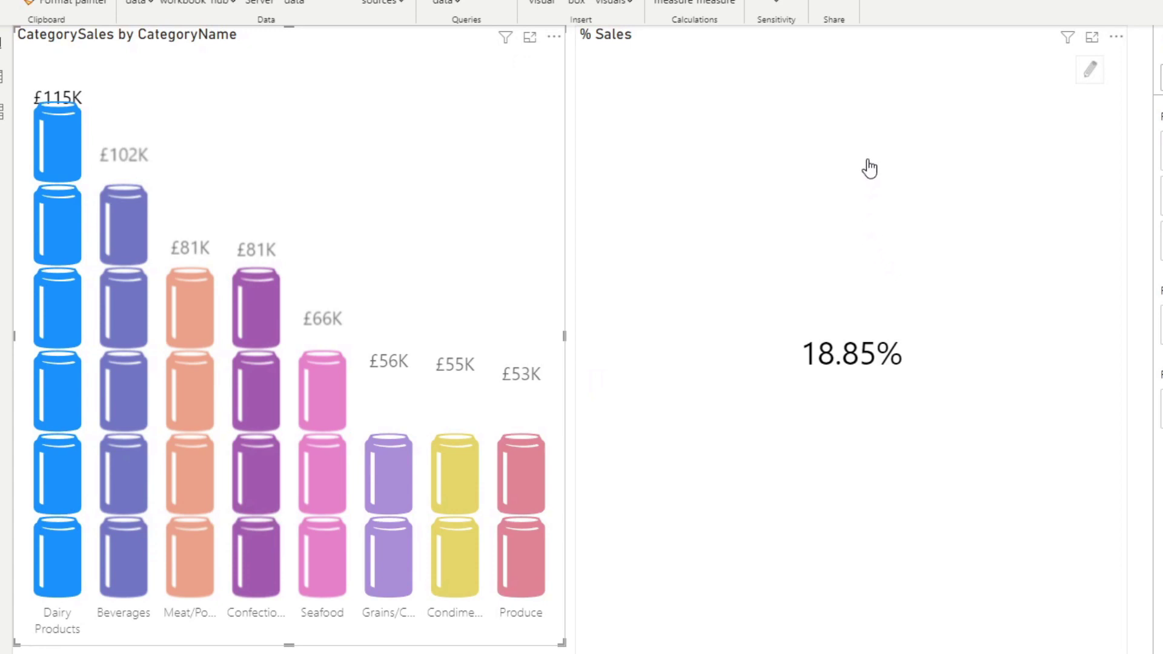
left_click(877, 200)
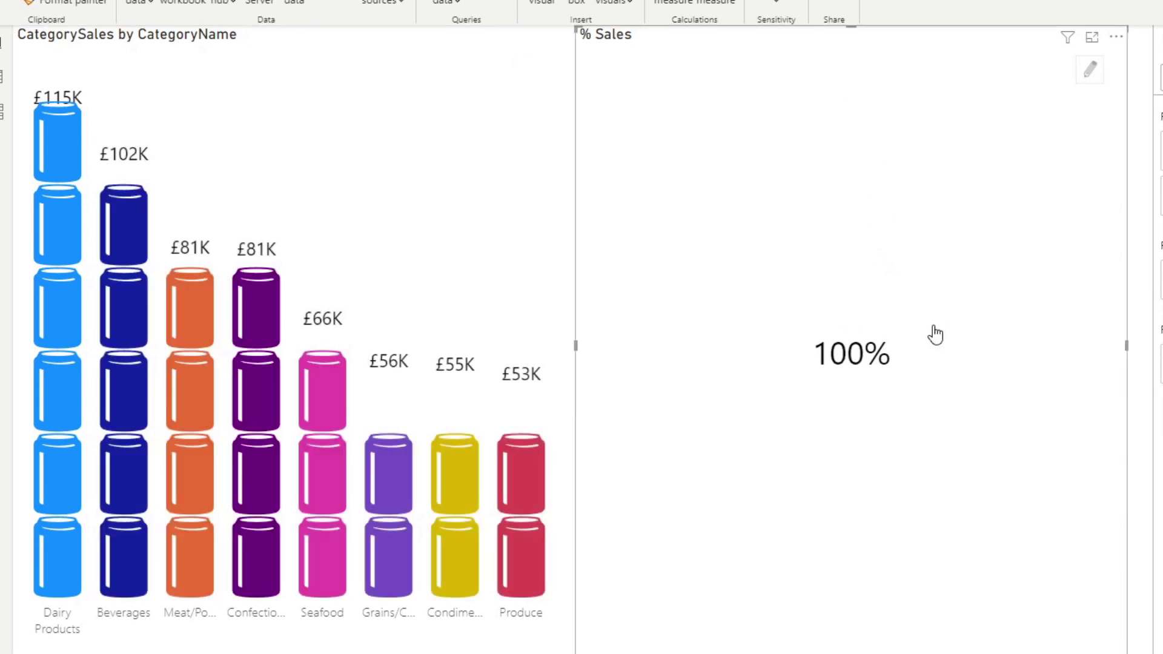
Insert the Food & Drink tall glass with lemon slice as the % Sales mark, with Keep Ratio on.
left_click(1091, 79)
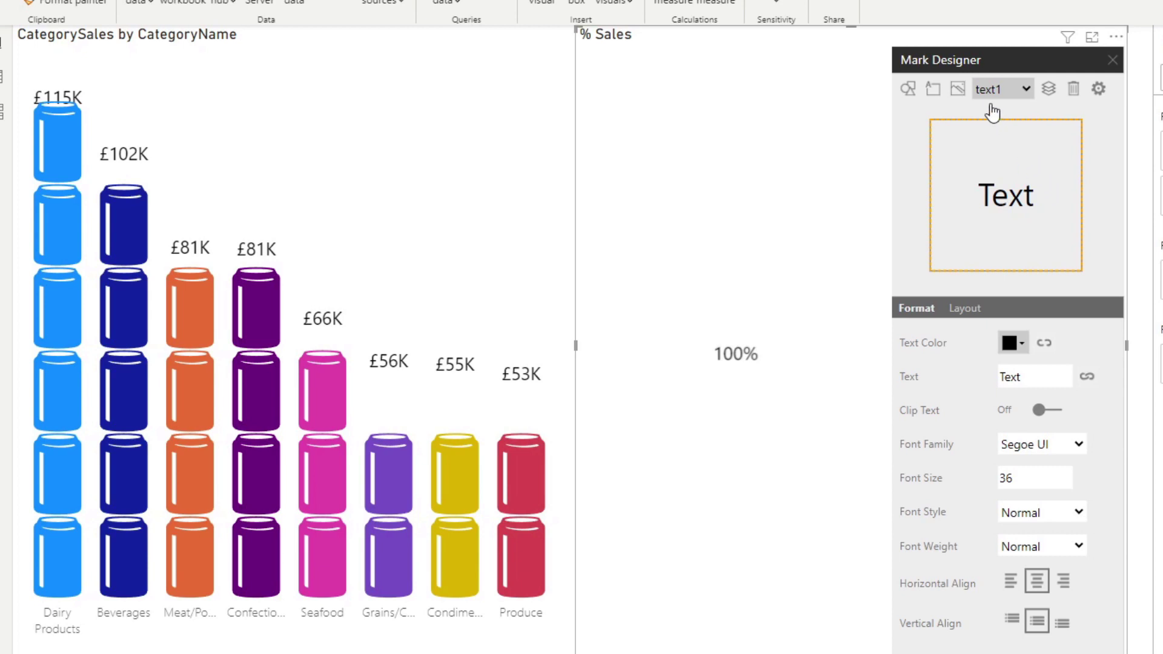
left_click(907, 96)
scroll(1009, 266, "down", 5)
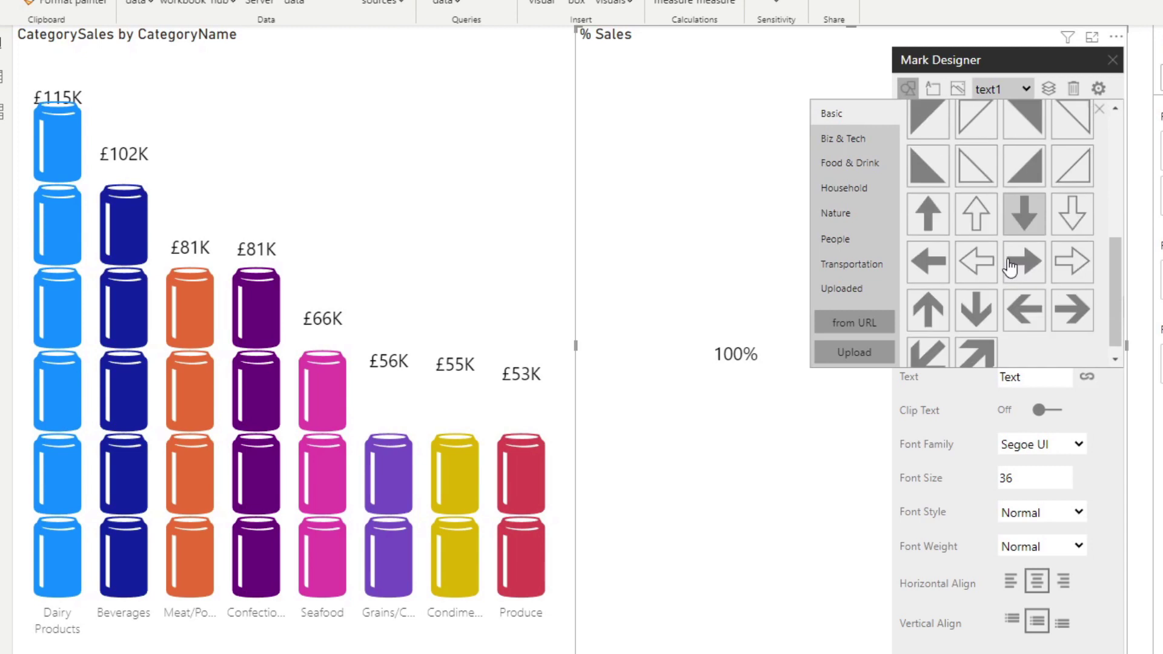
left_click(864, 243)
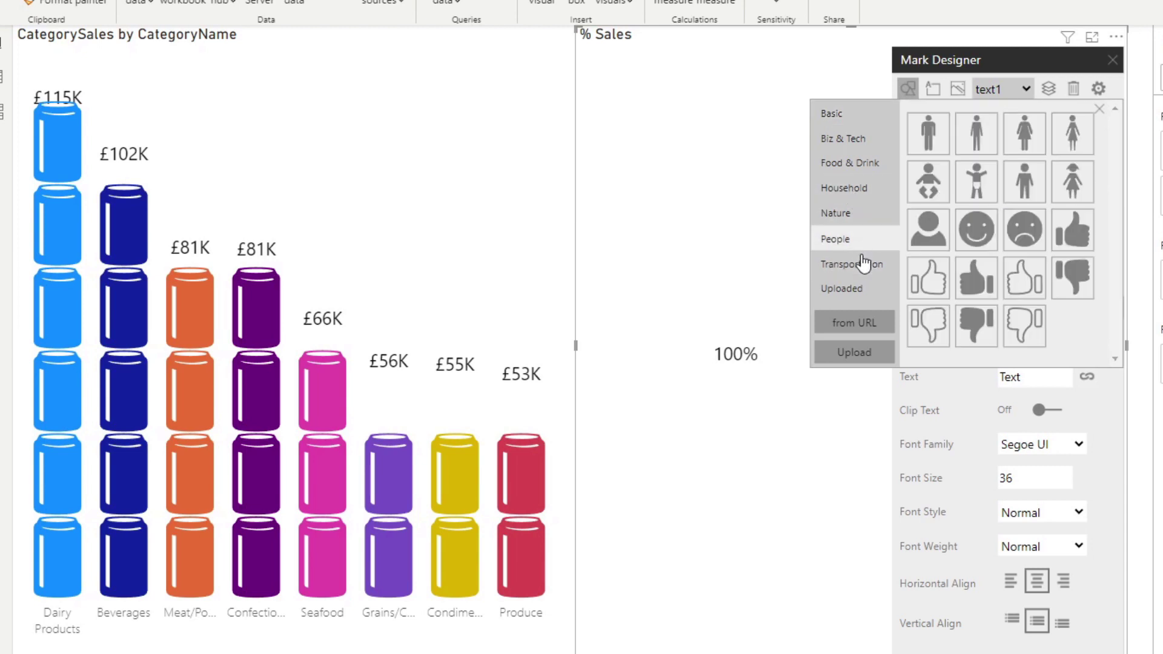
left_click(866, 264)
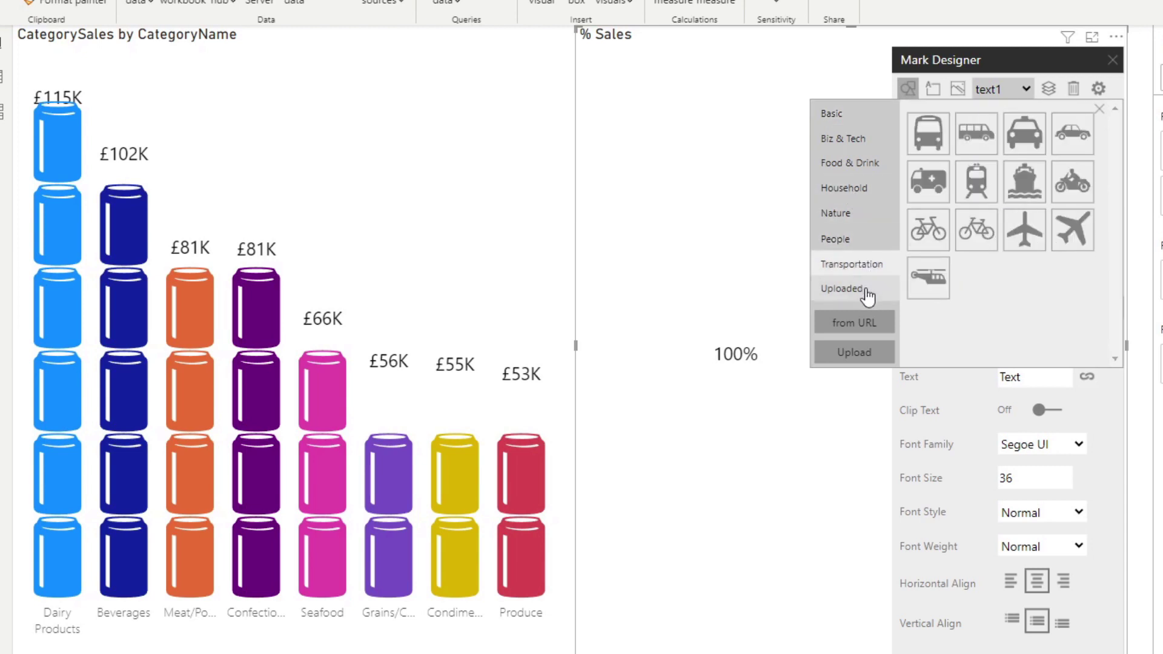
left_click(860, 162)
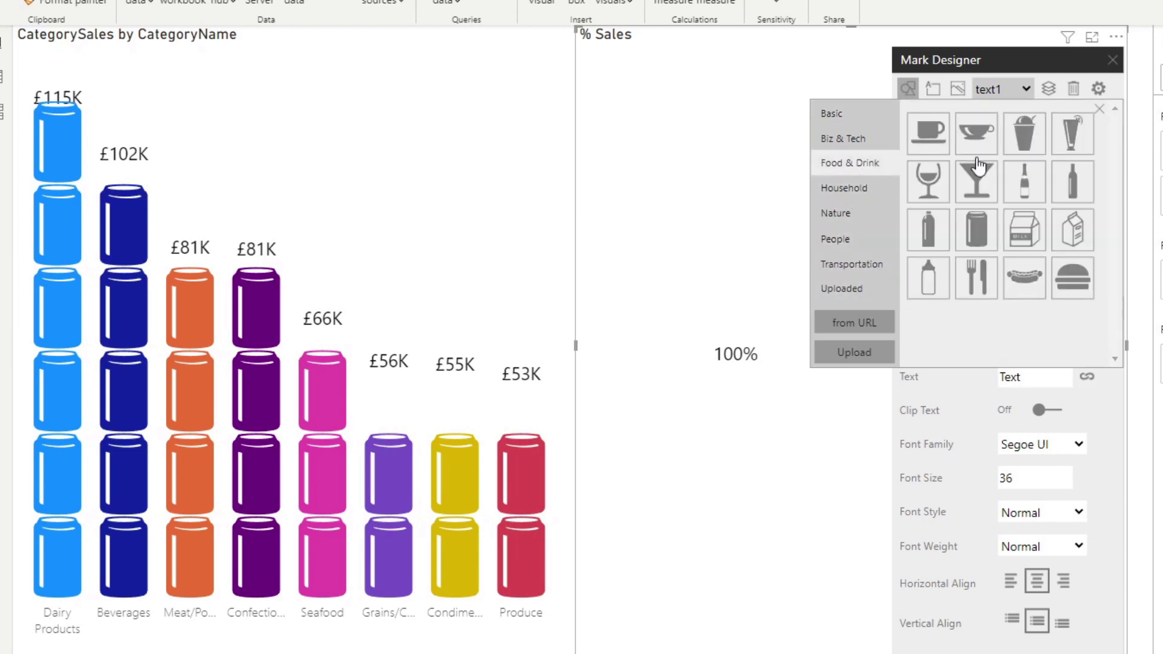
left_click(1071, 138)
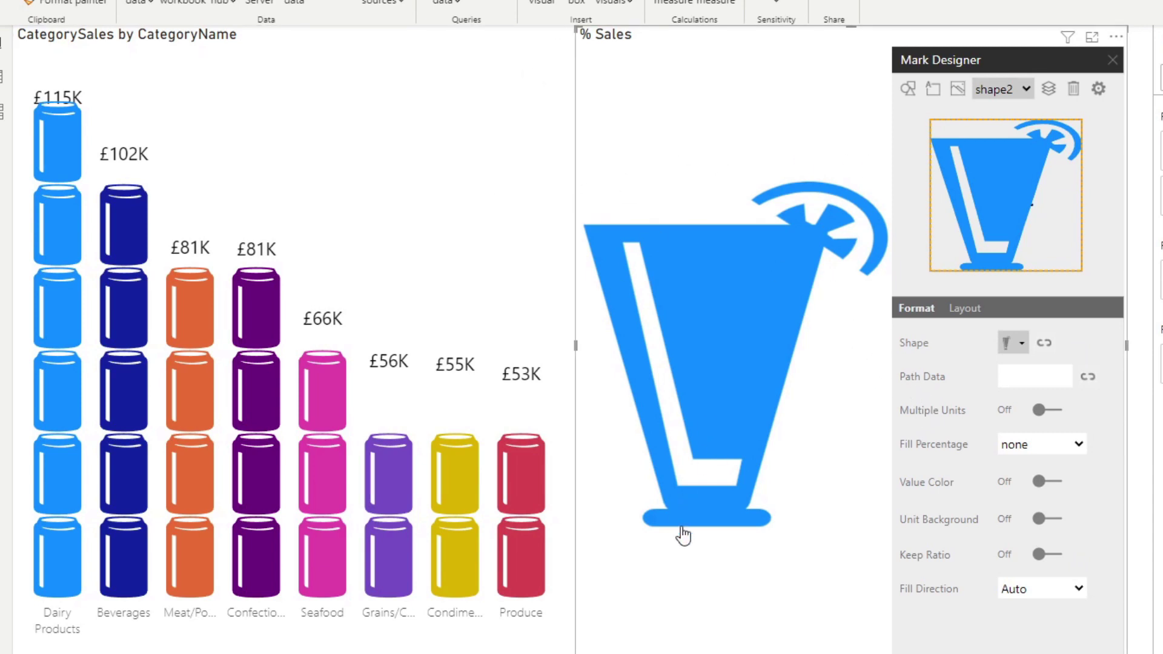
mouse_move(792, 312)
left_click(1047, 556)
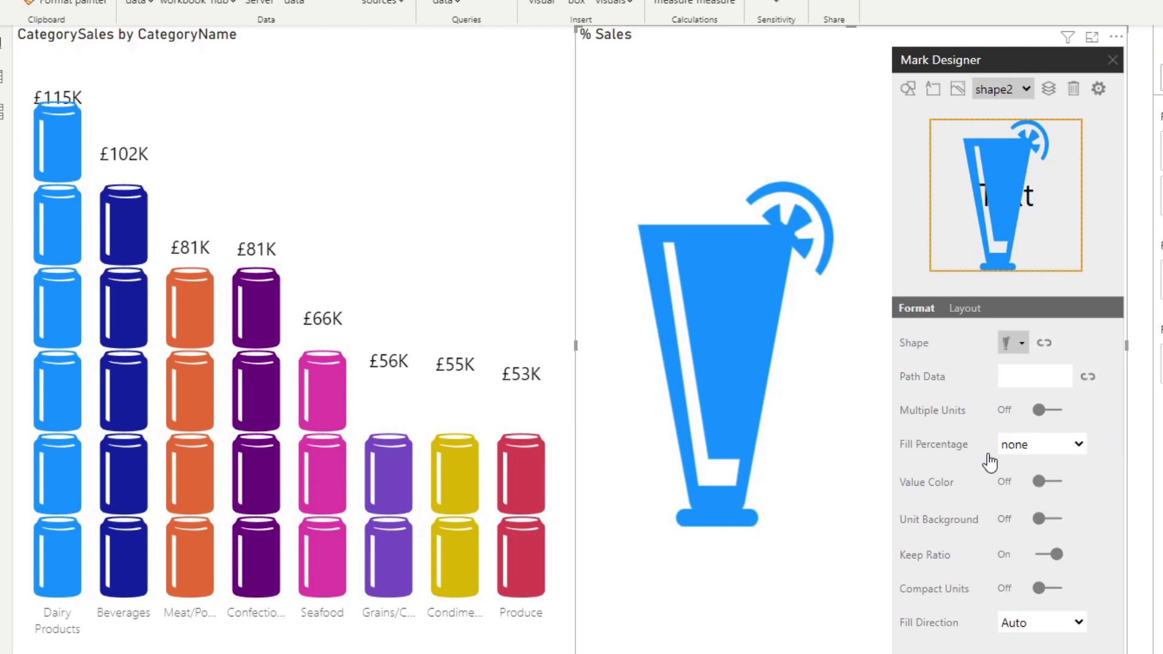
Set the glass Fill Percentage to % Sales out of 1.
left_click(1031, 446)
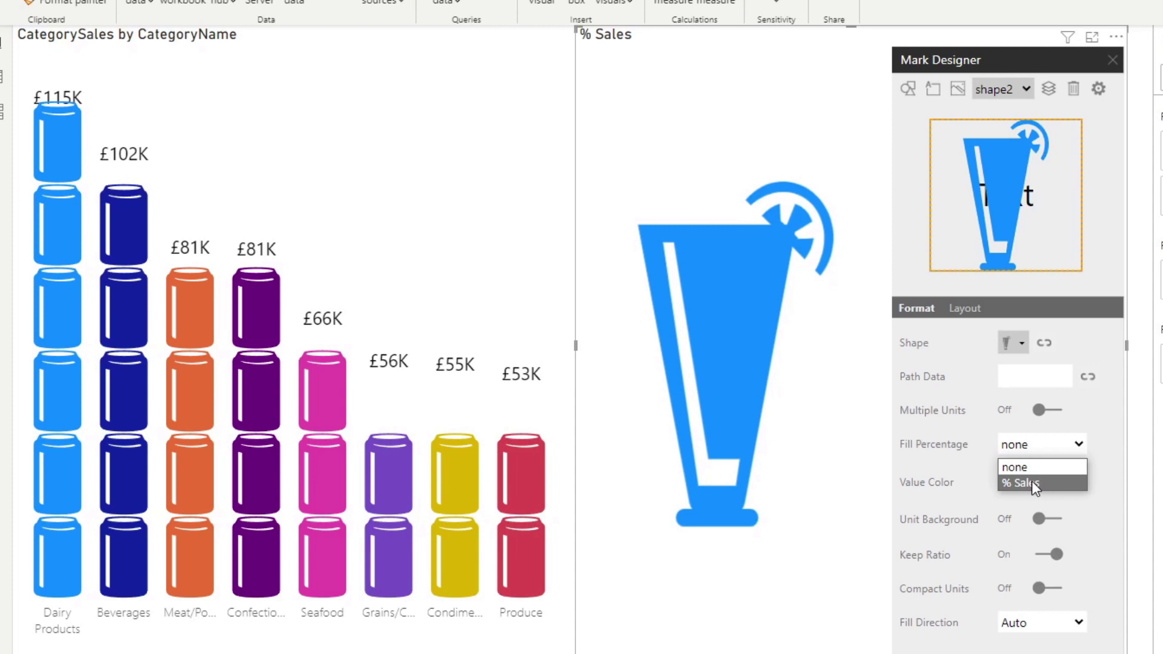
left_click(1031, 482)
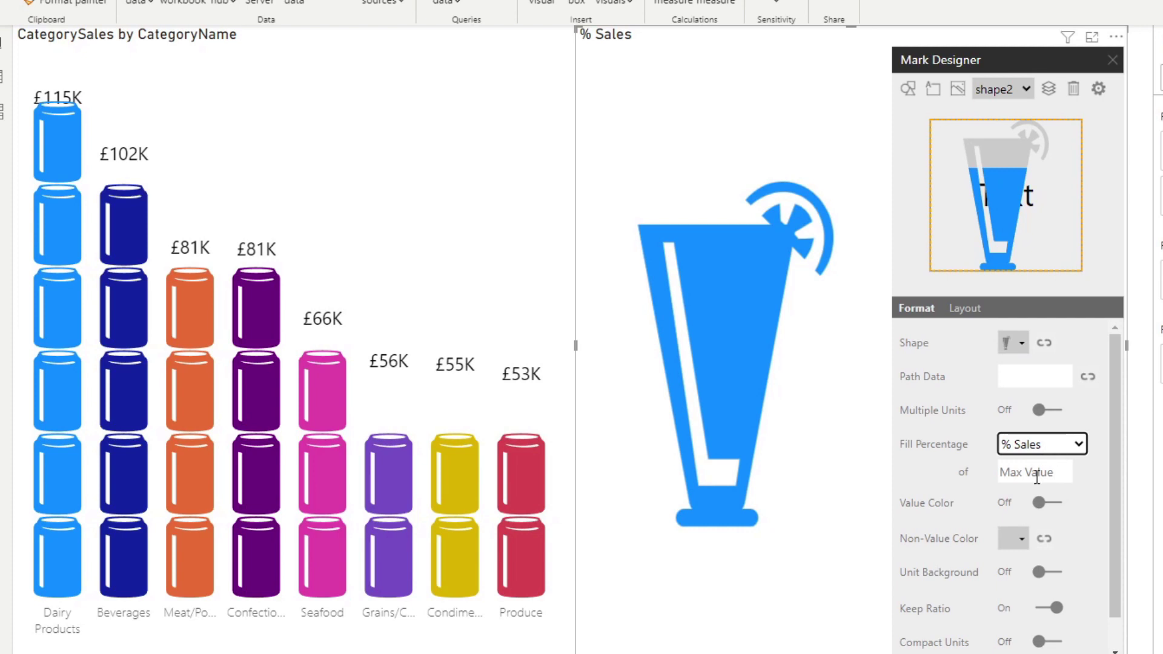
left_click(1030, 473)
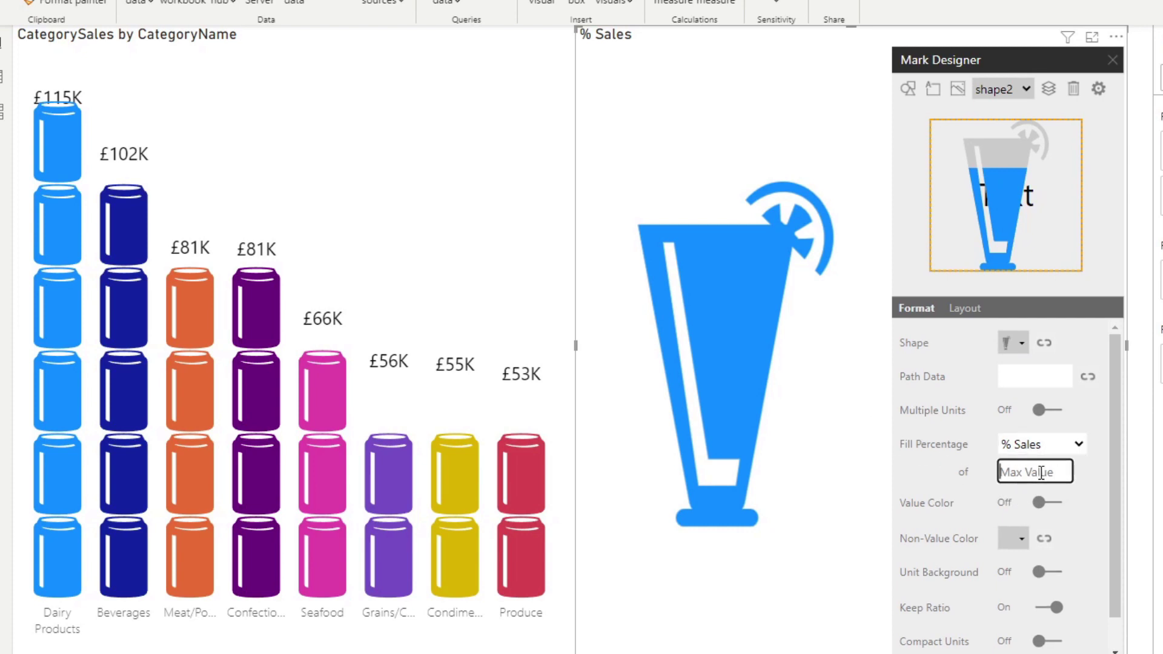
type("1")
left_click(1088, 479)
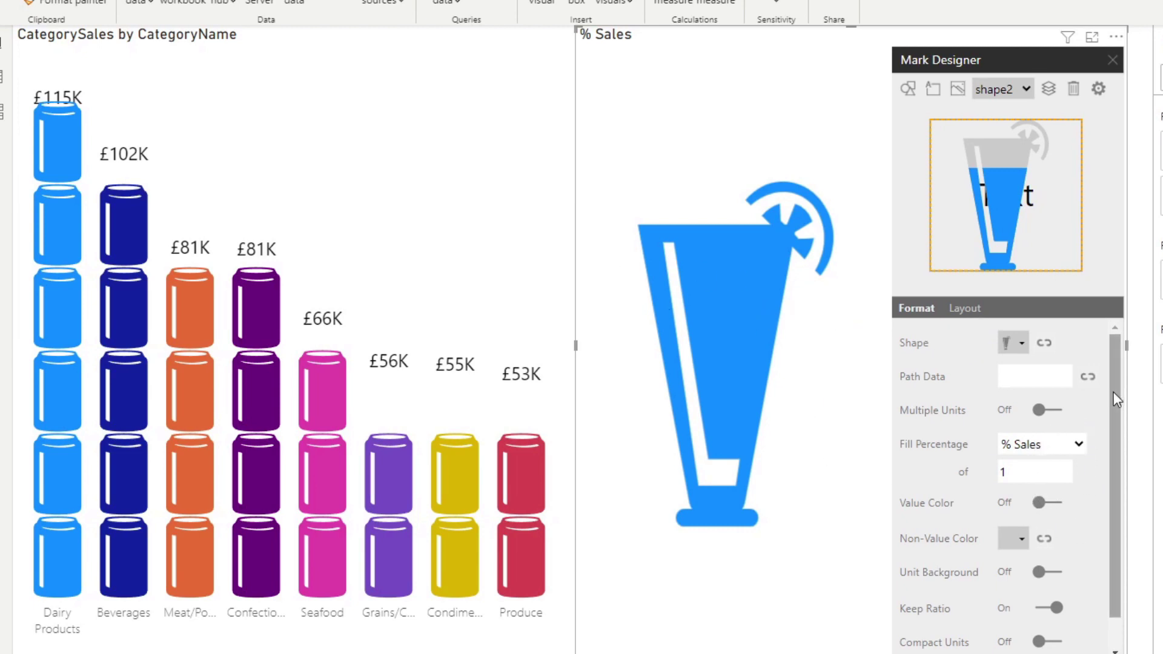
scroll(1116, 398, "down", 1)
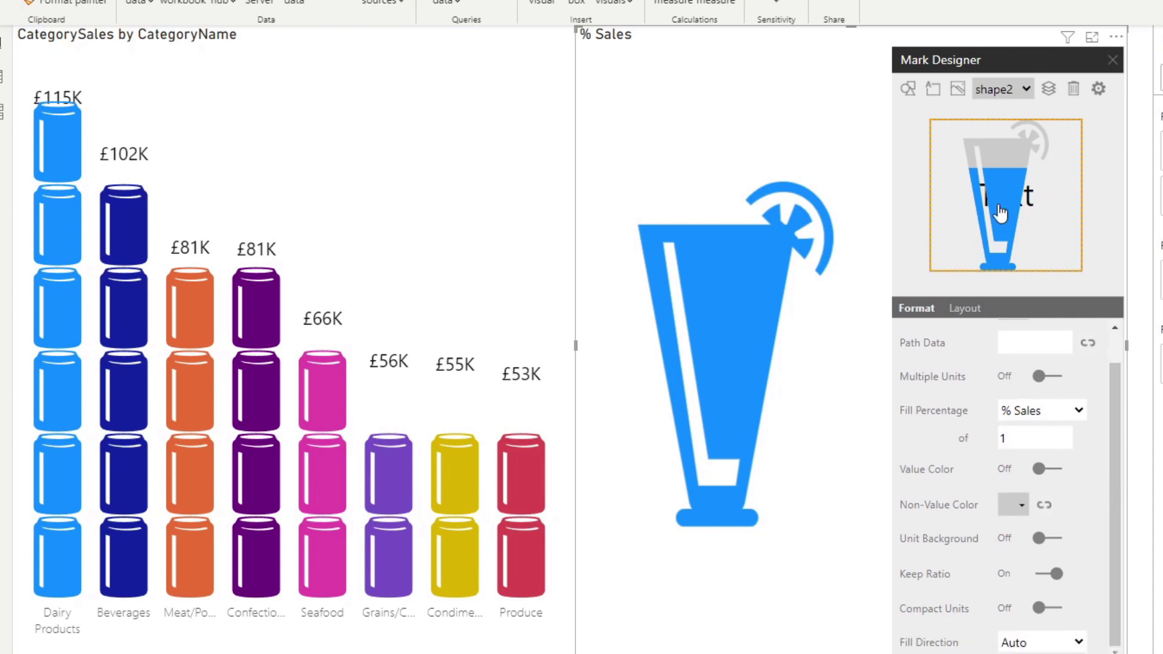
Select the text1 layer and bring it to the front of the glass.
left_click(1013, 89)
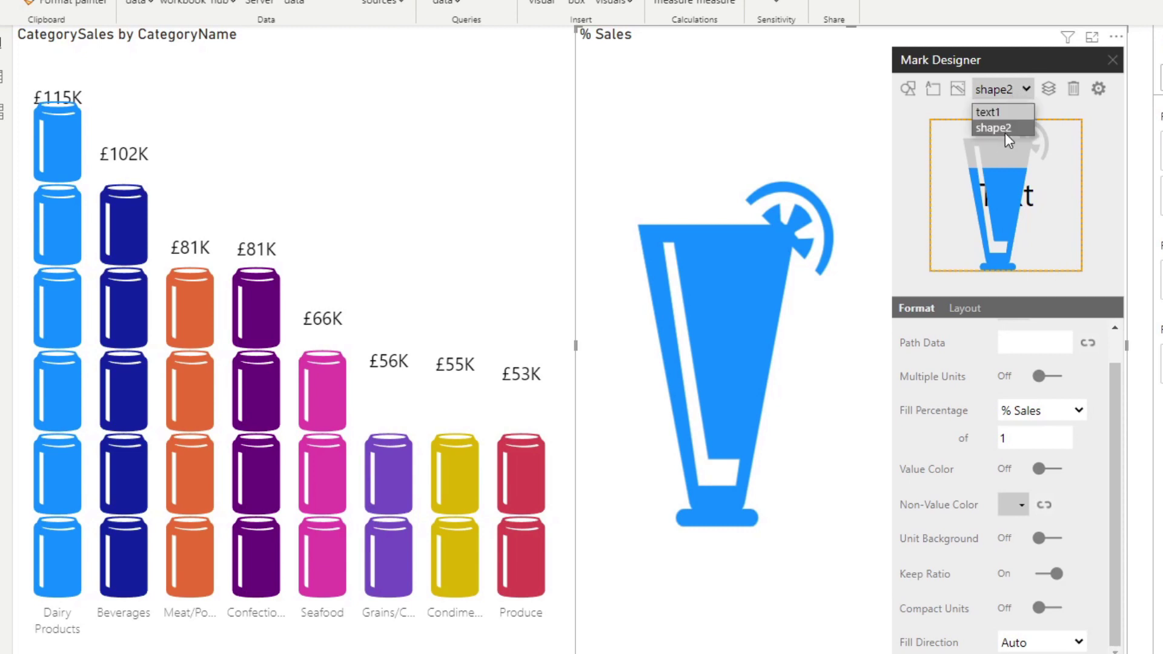
left_click(1005, 114)
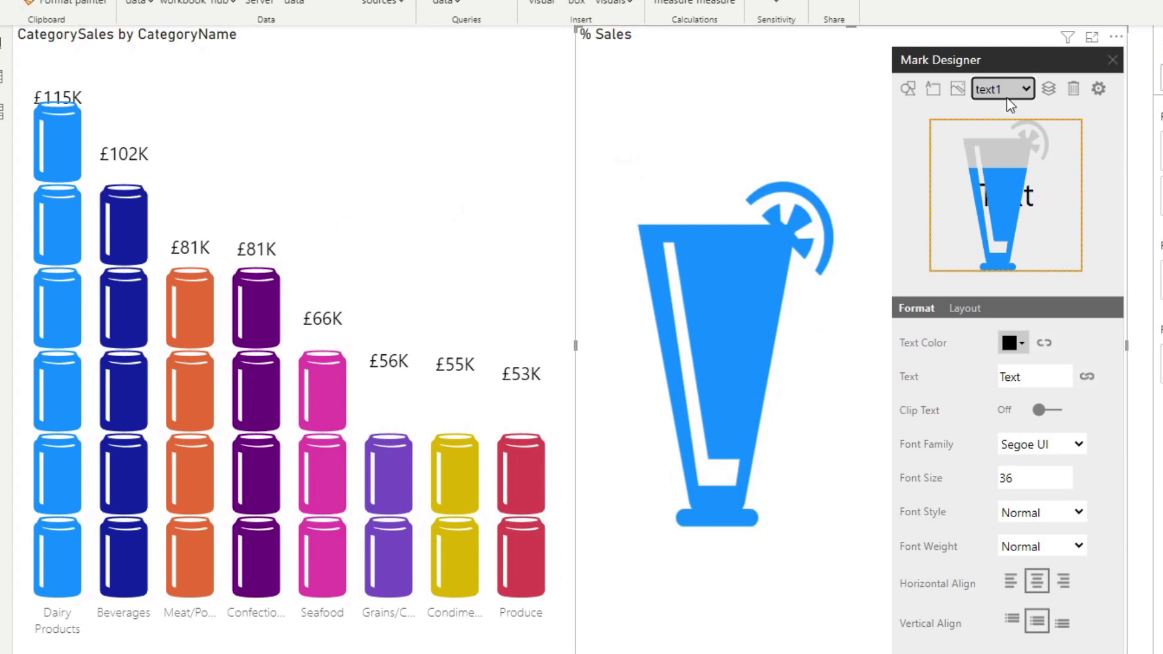
left_click(1048, 90)
left_click(1068, 112)
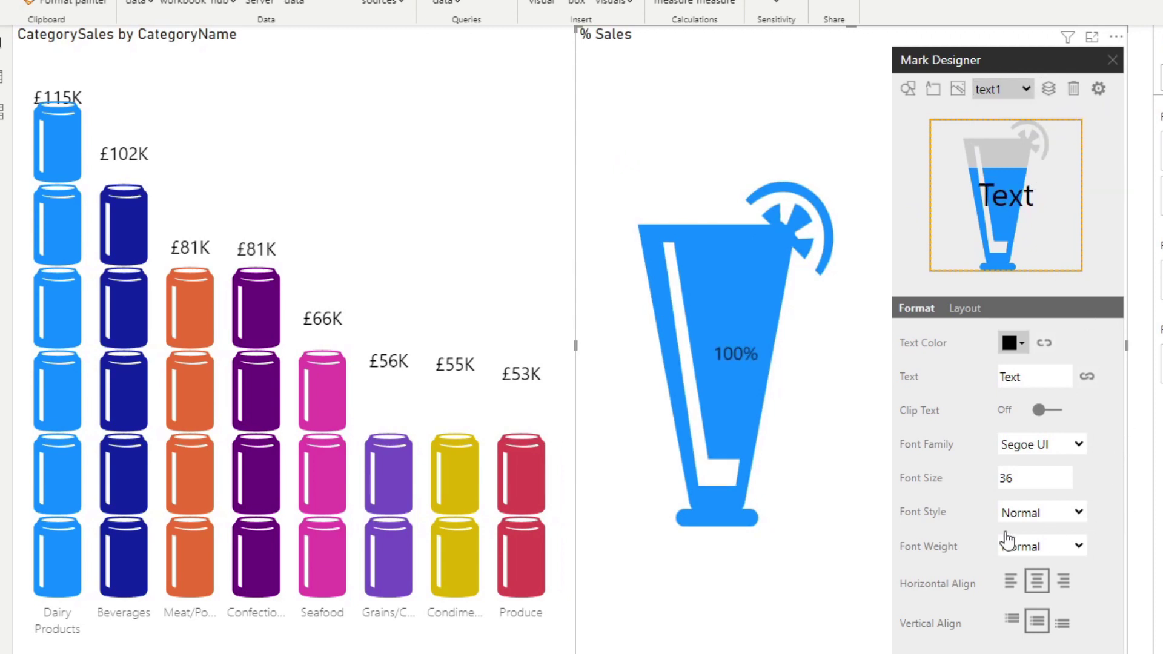
Close the Mark Designer, then filter by Dairy Products, Beverages, Meat/Poultry, Confections, Seafood, and Grains/Cereals in turn.
left_click(1116, 63)
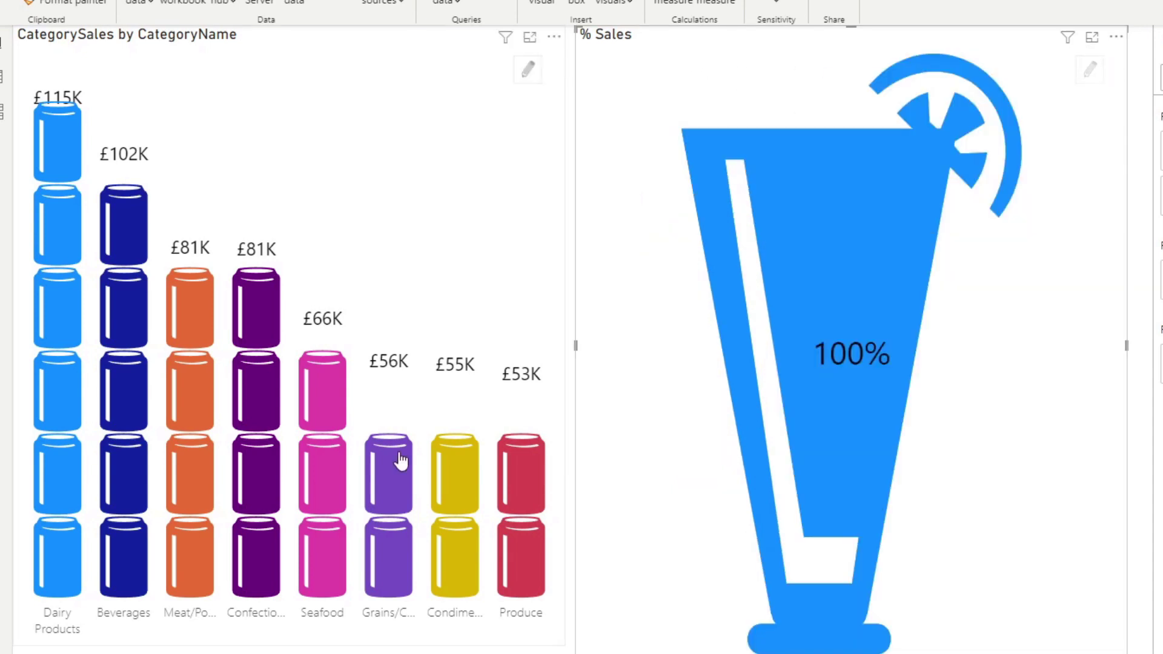
left_click(69, 578)
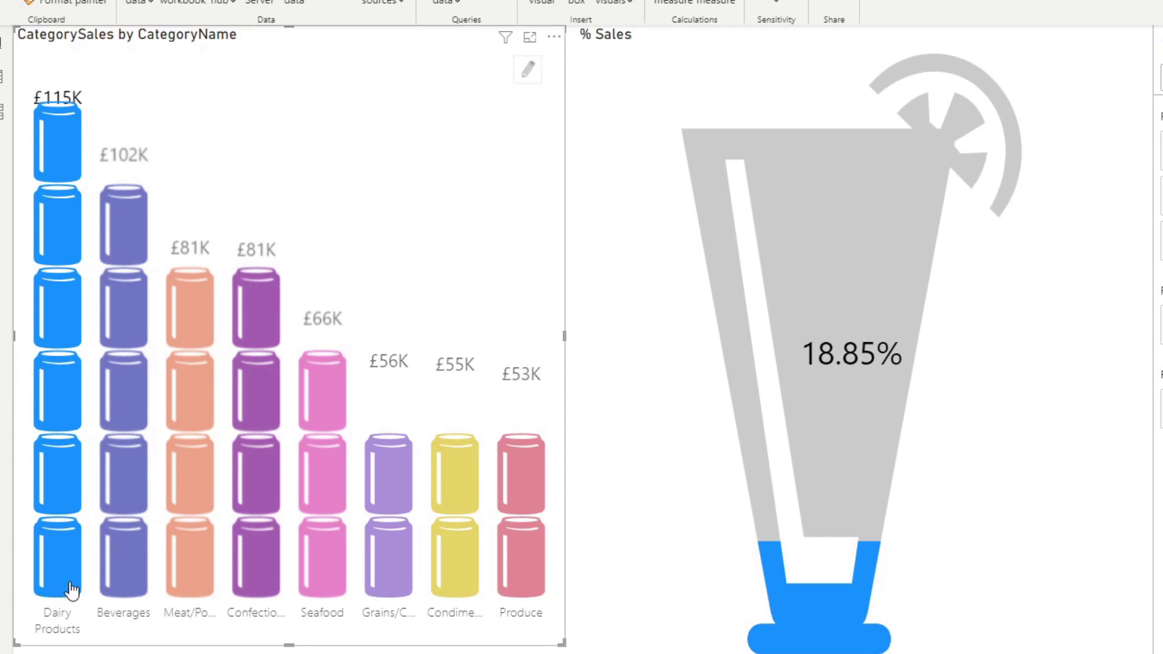
mouse_move(53, 591)
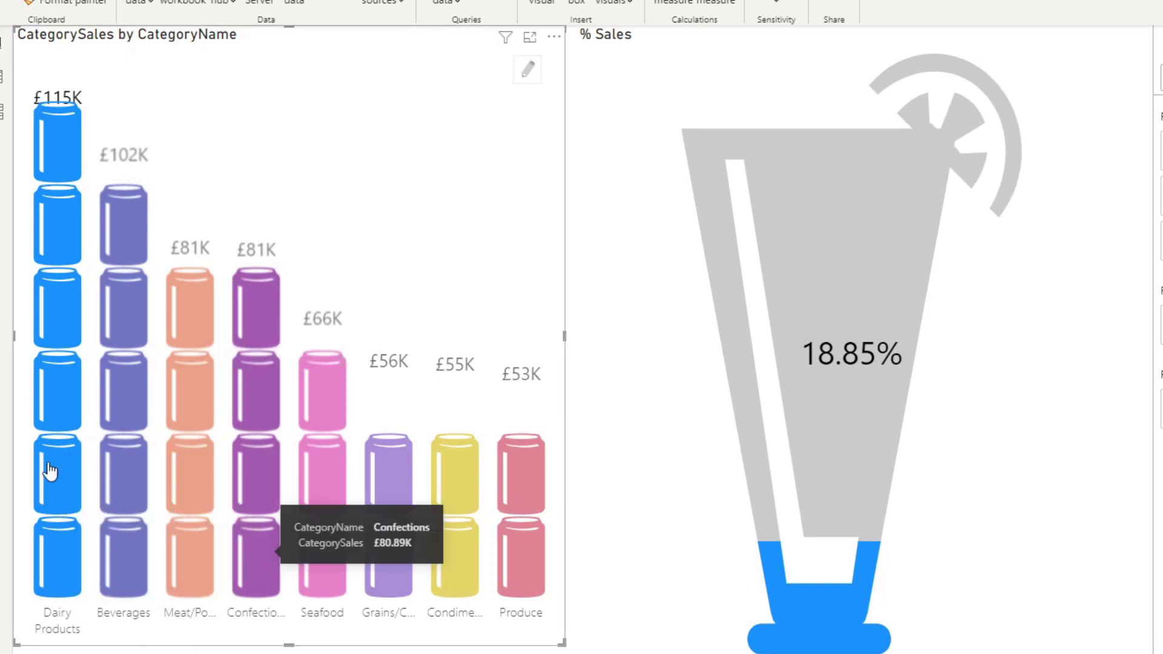
left_click(123, 581)
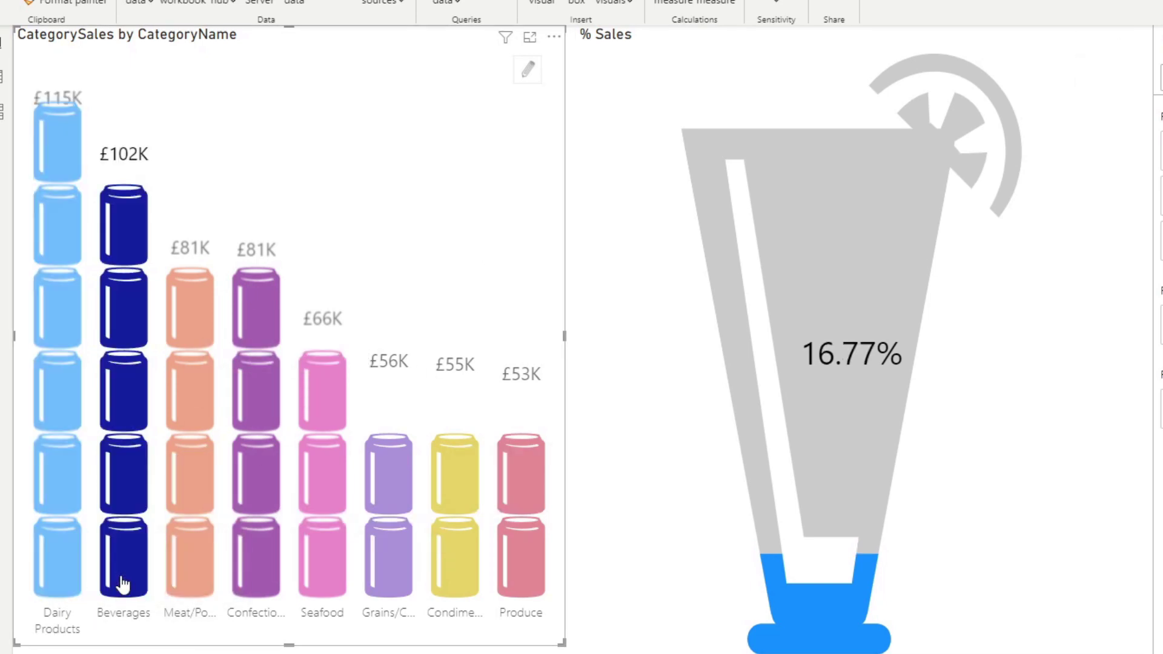
left_click(198, 572)
left_click(266, 578)
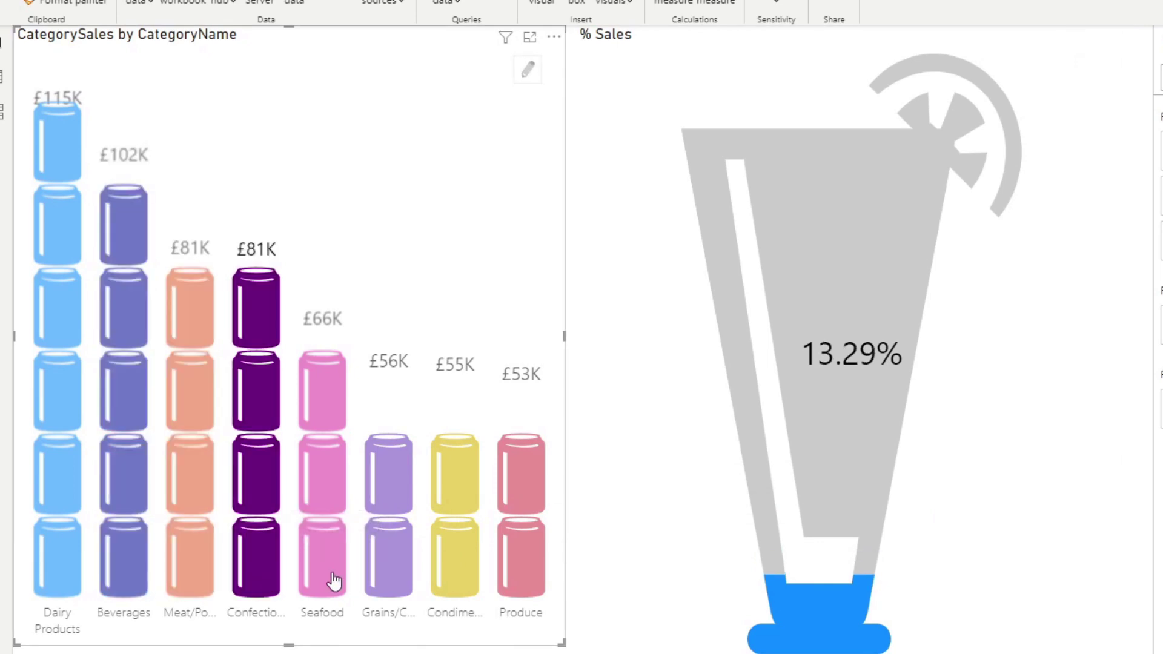
left_click(334, 580)
left_click(392, 583)
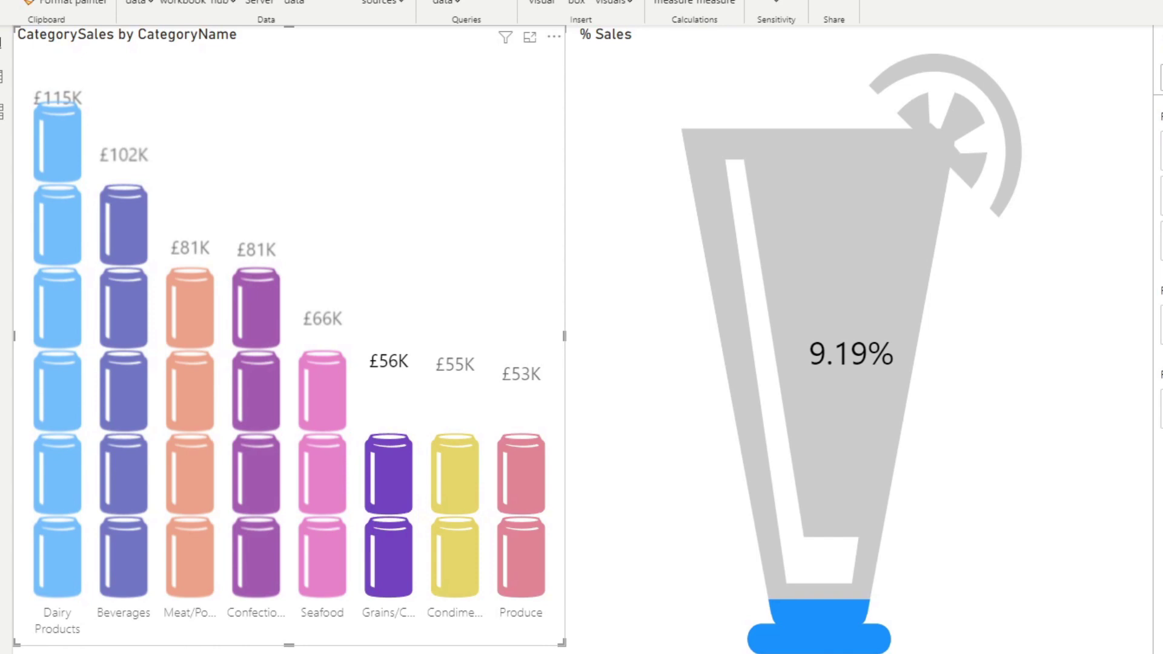
Deselect Grains/Cereals via an empty chart area so the glass refills to 100%.
left_click(144, 642)
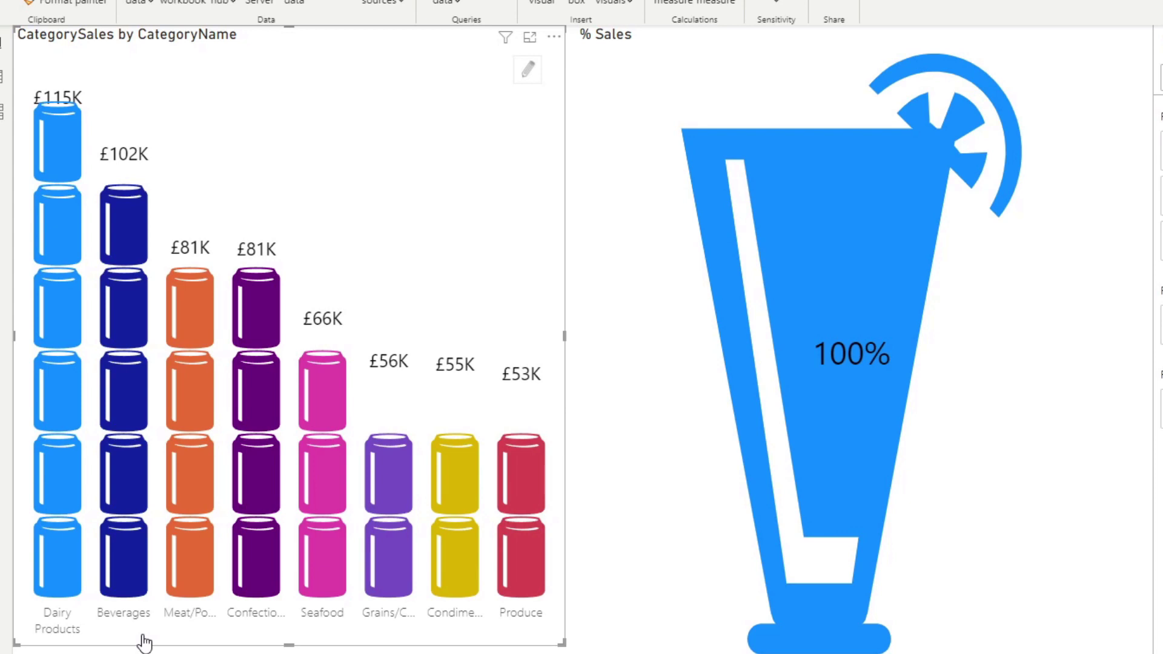